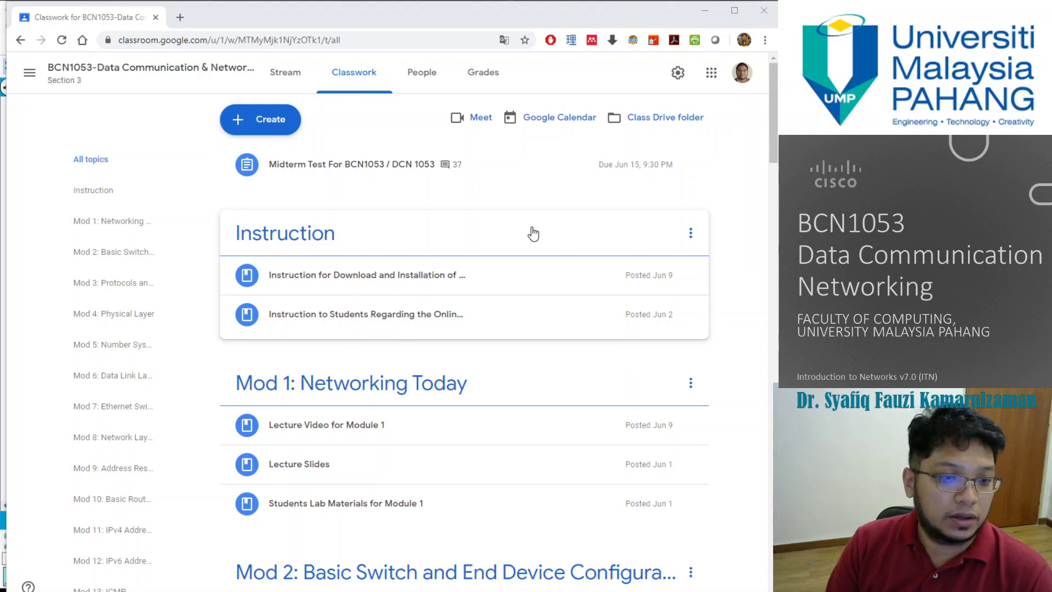
Download 1.5.7 Packet Tracer - Network Representation.pka from the Students Lab Materials for Module 1
scroll(532, 232, "down", 2)
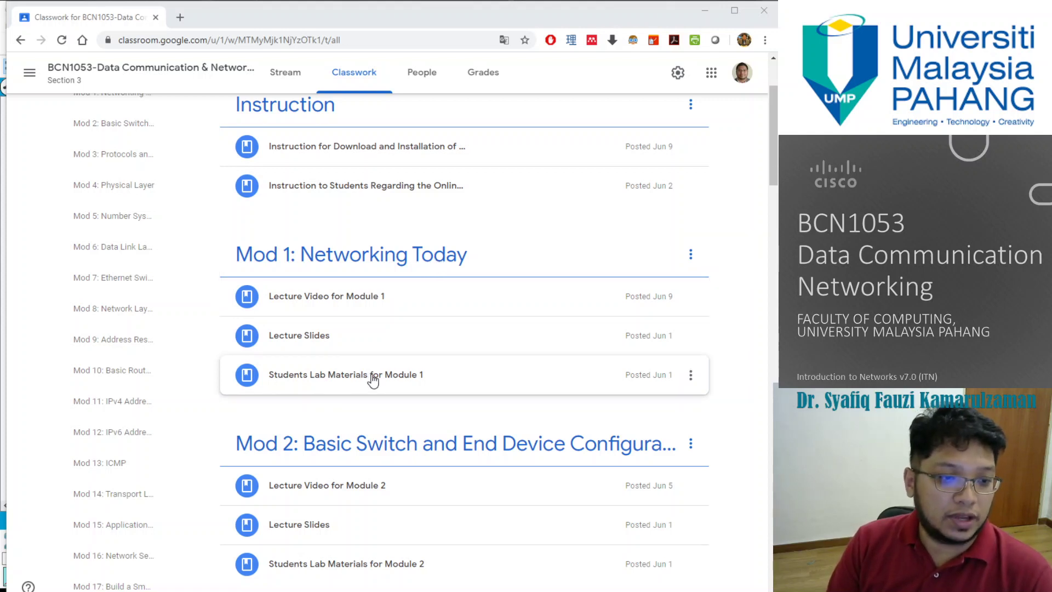
scroll(372, 377, "down", 1)
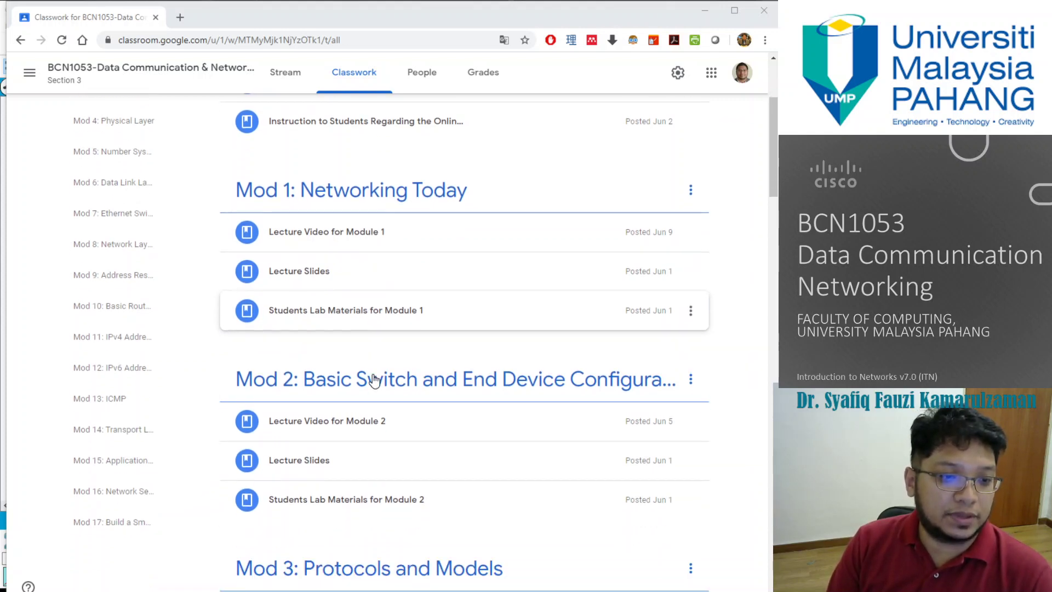
left_click(345, 321)
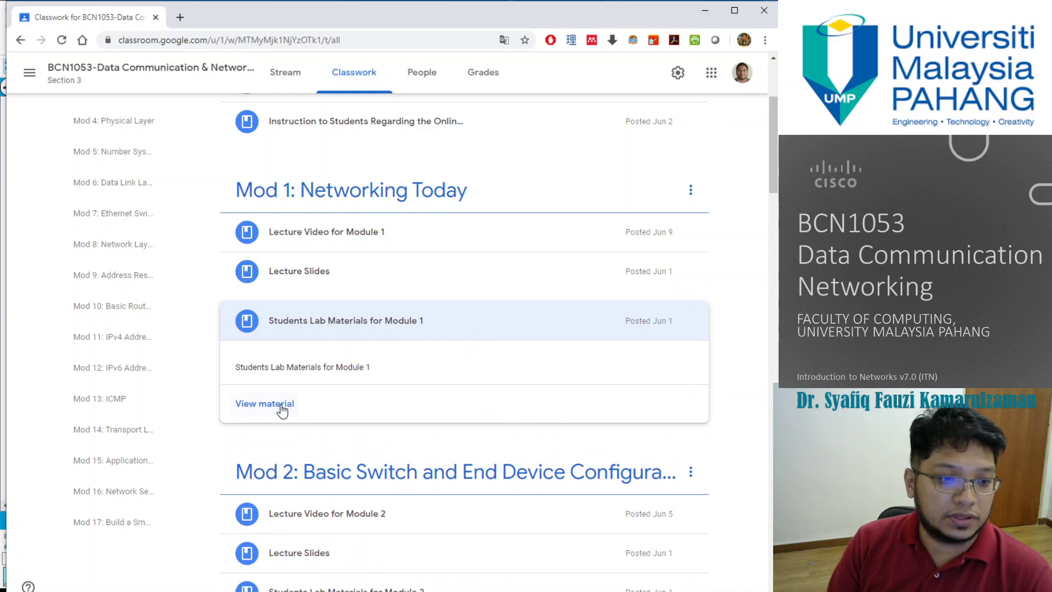
left_click(281, 406)
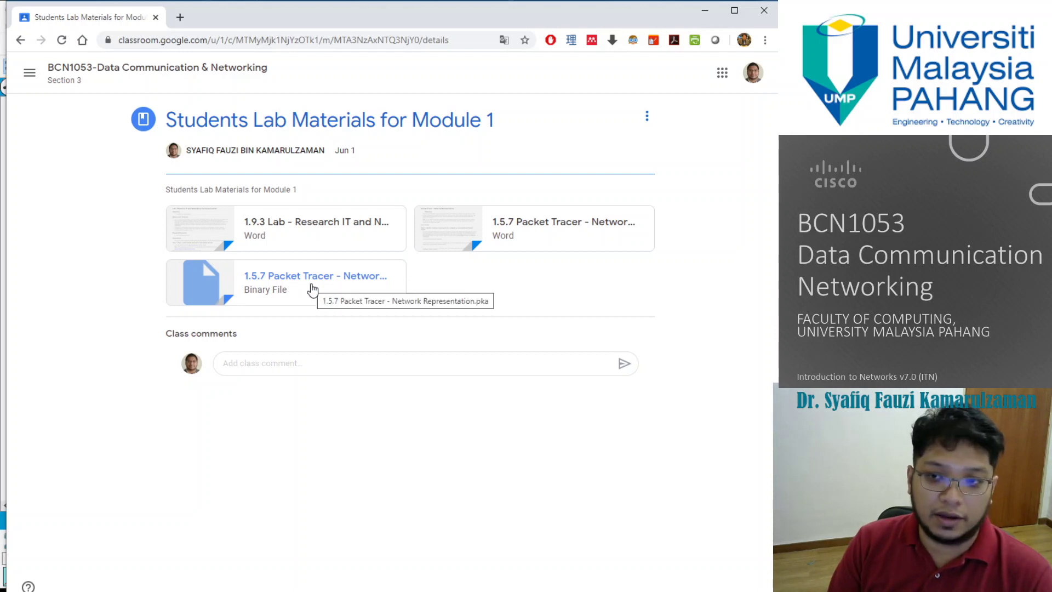
left_click(312, 290)
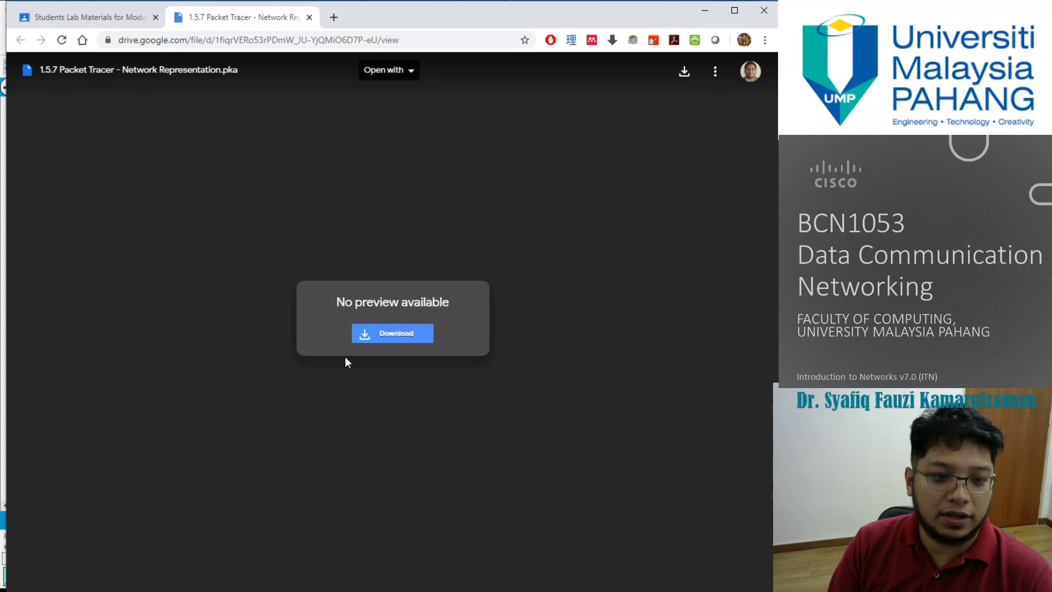
left_click(406, 340)
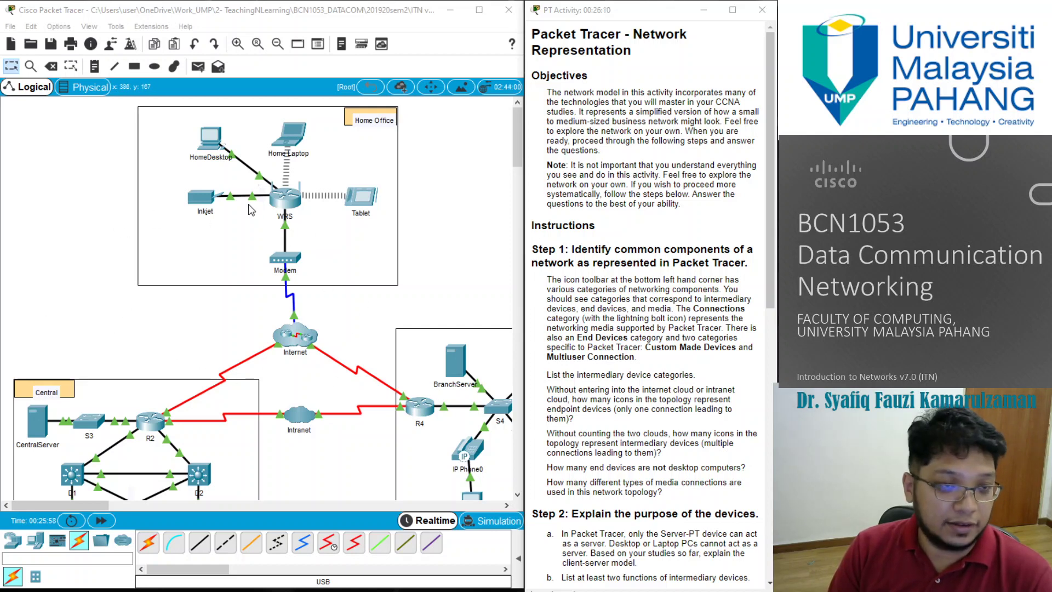
In Packet Tracer, look over the Home Office and Central networks and view PC3's physical device details
scroll(362, 324, "down", 2)
scroll(362, 326, "up", 2)
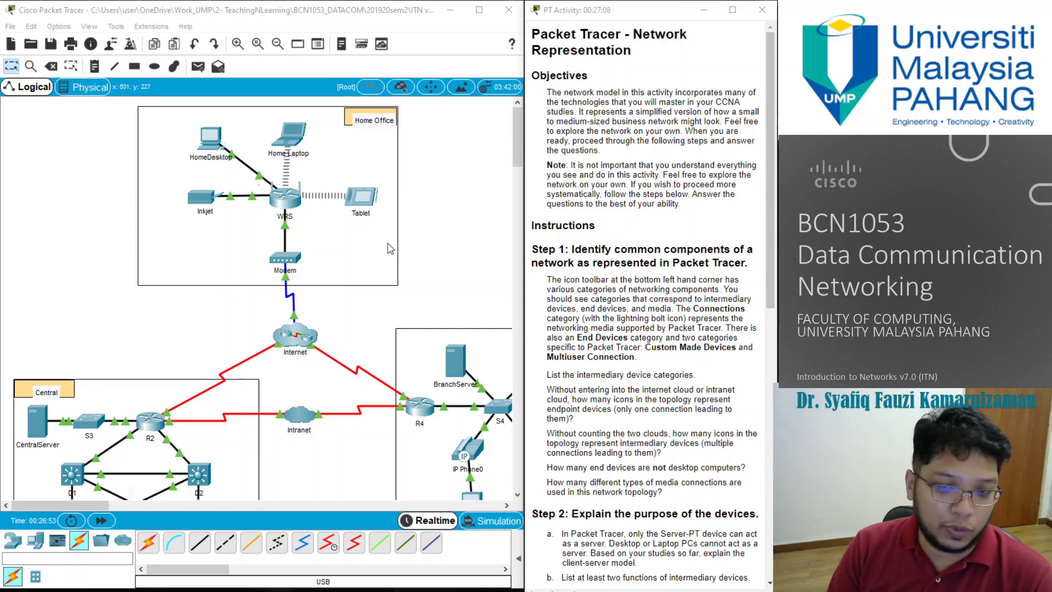
scroll(390, 248, "down", 3)
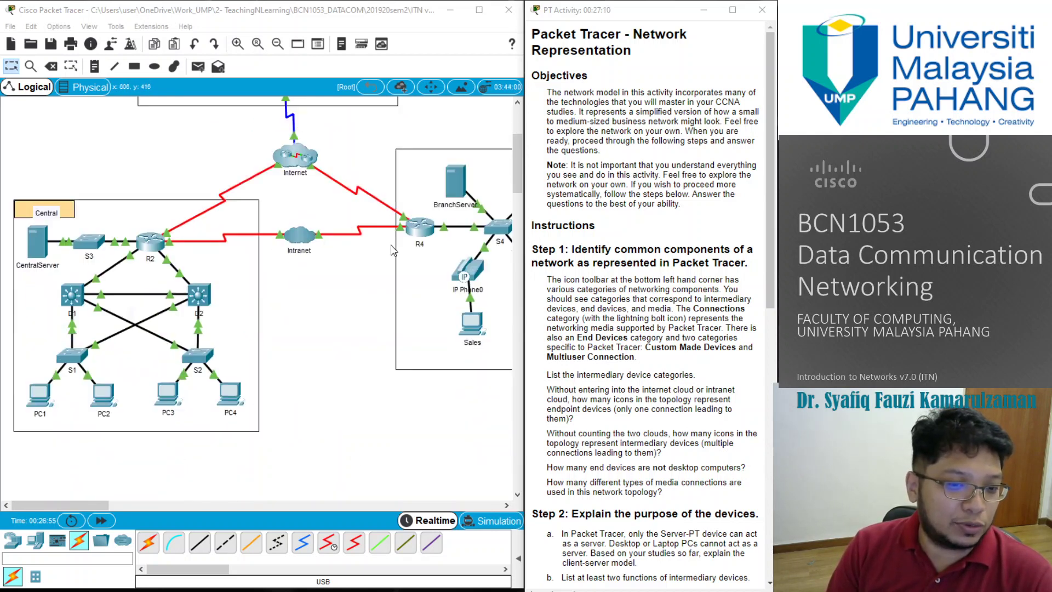
left_click(169, 396)
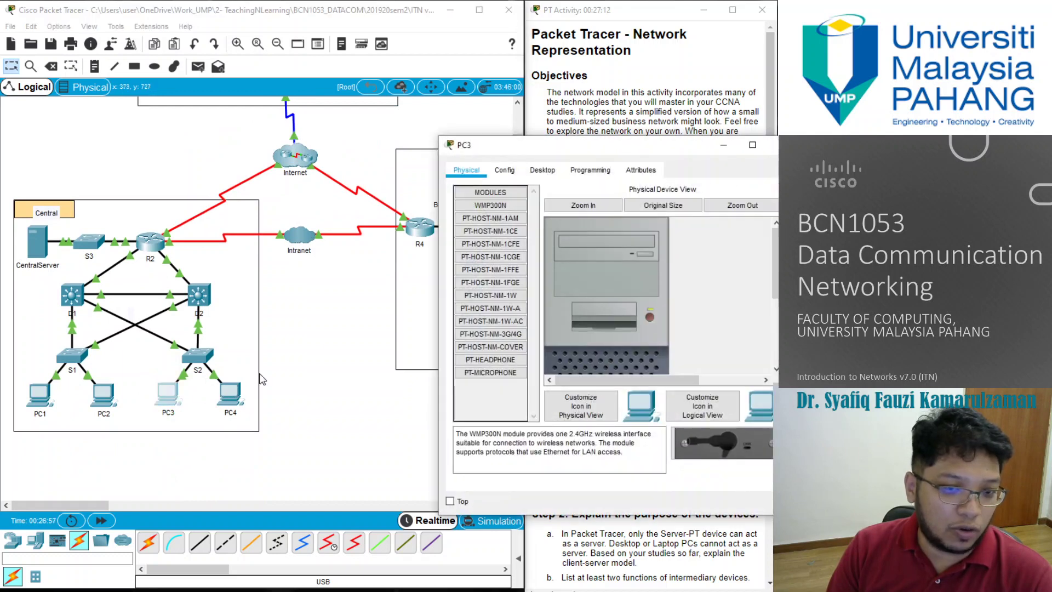
left_click(773, 144)
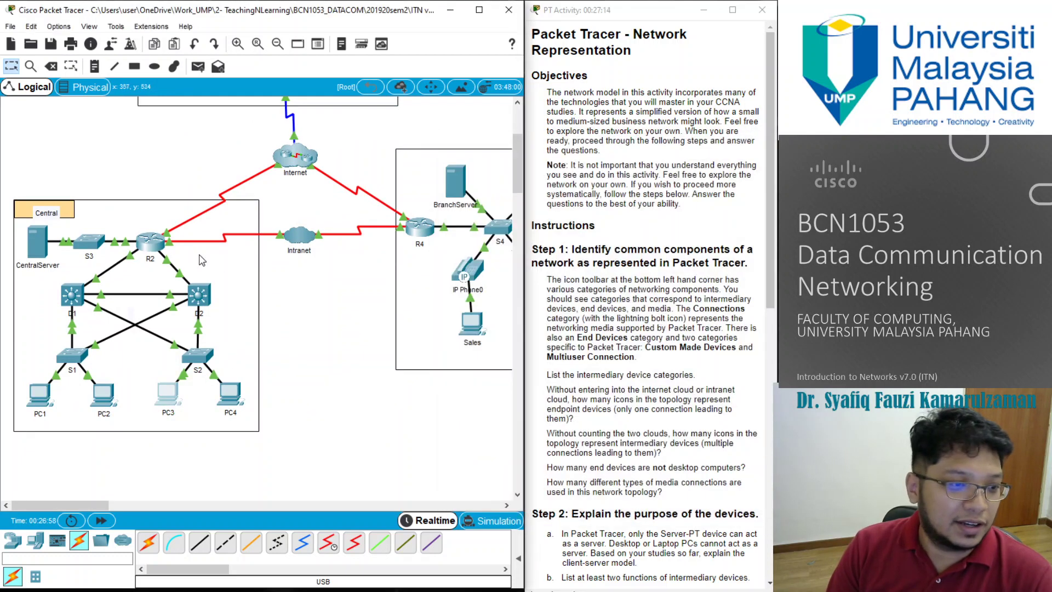
scroll(210, 263, "up", 3)
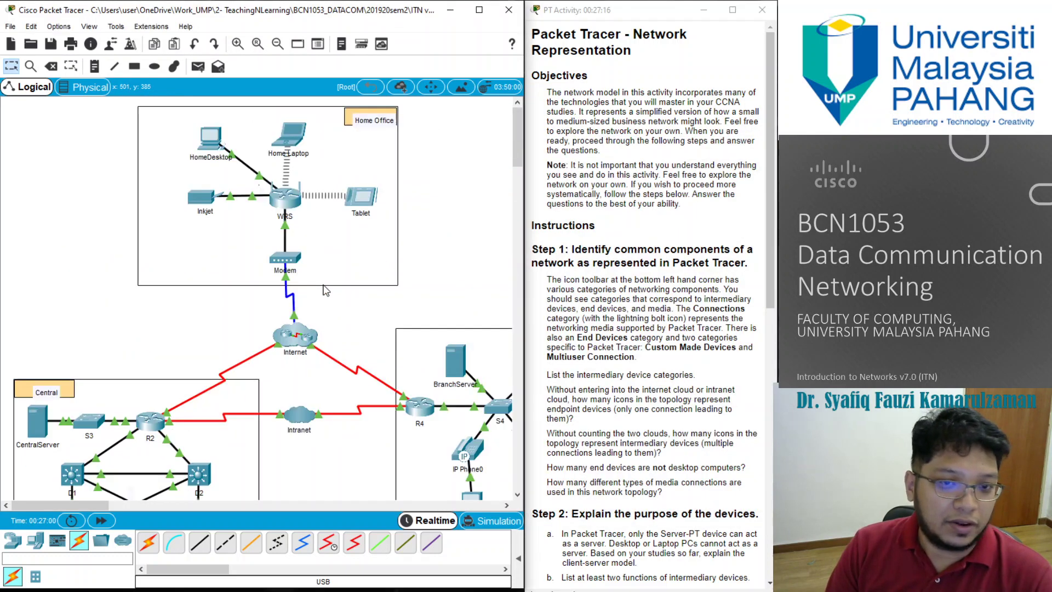
View the physical device details of the Modem in the Home Office network and close them
scroll(421, 256, "down", 1)
scroll(403, 258, "up", 1)
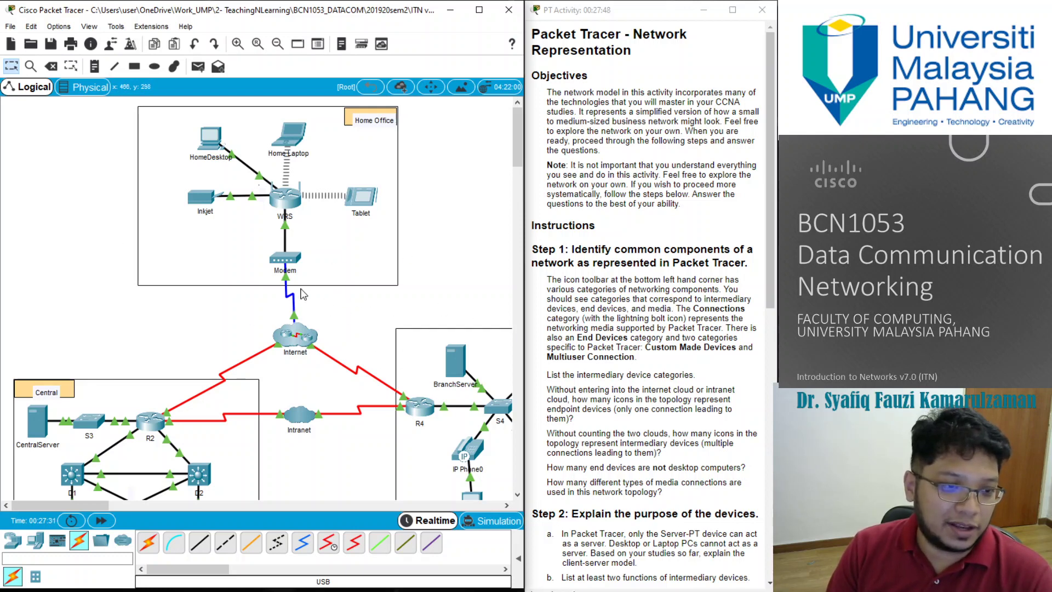
left_click(290, 266)
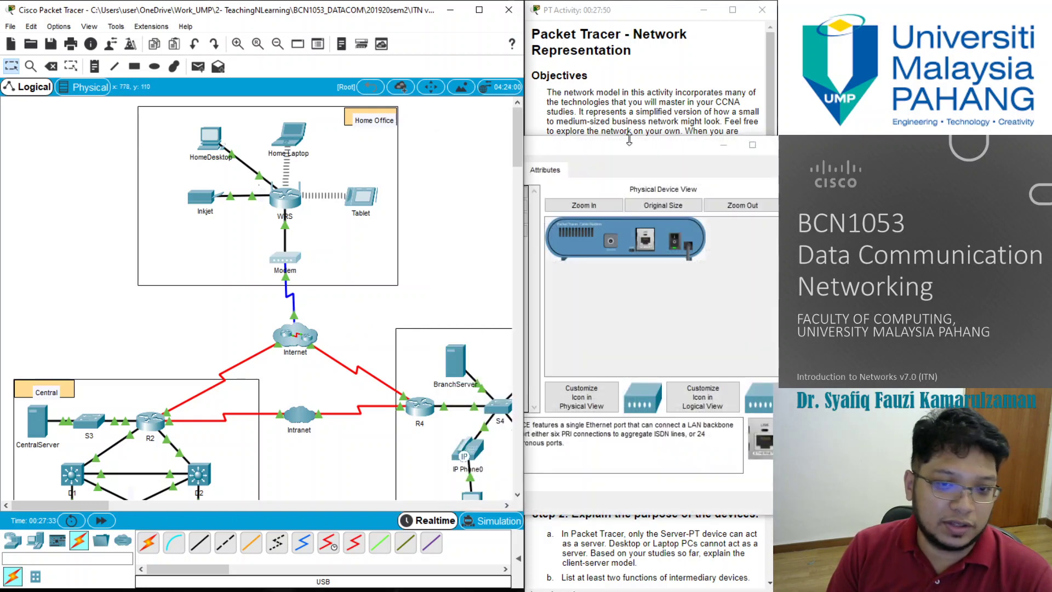
left_click(756, 148)
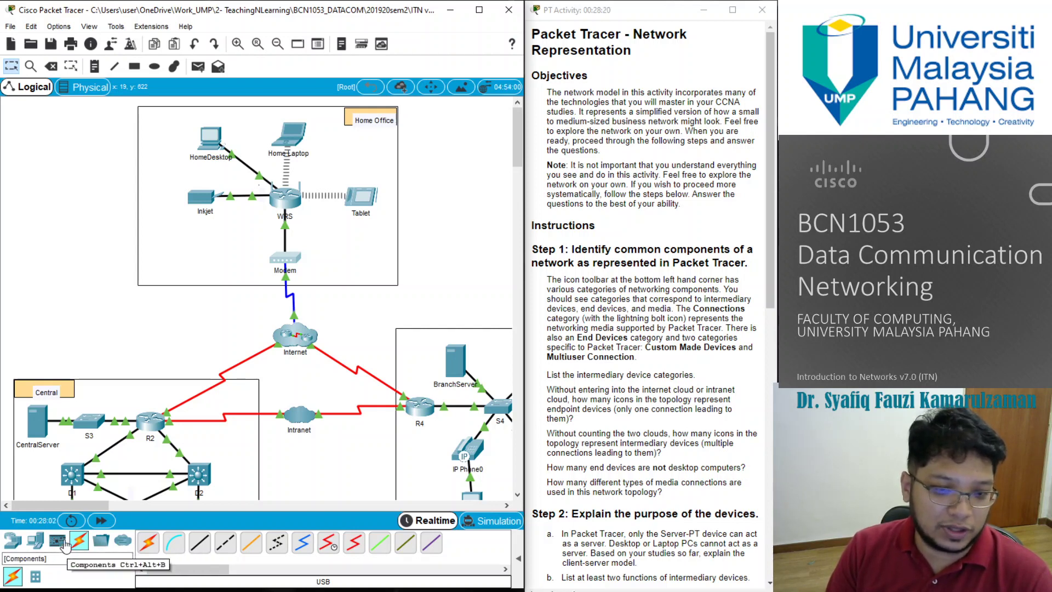
Examine the device categories for Network Devices, End Devices, Connections, Miscellaneous and Components, including its sensors, actuators and boards
left_click(11, 543)
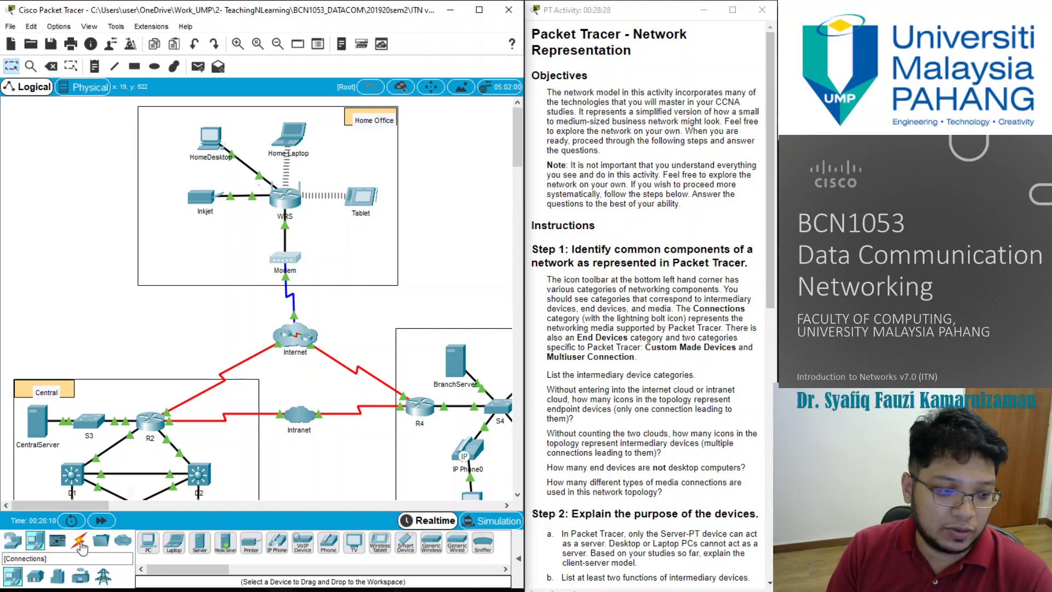
left_click(81, 545)
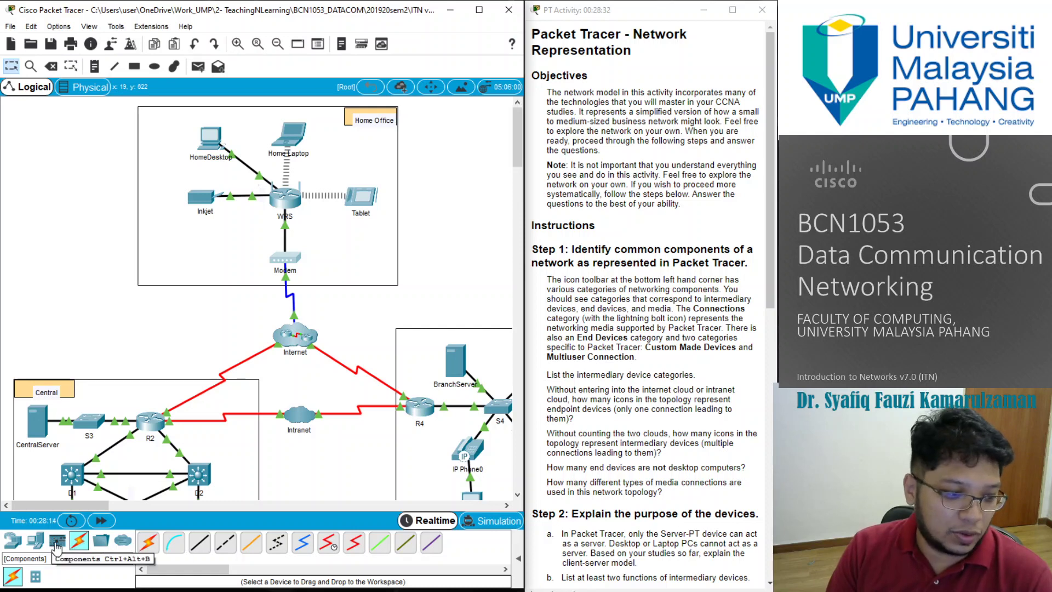
left_click(56, 543)
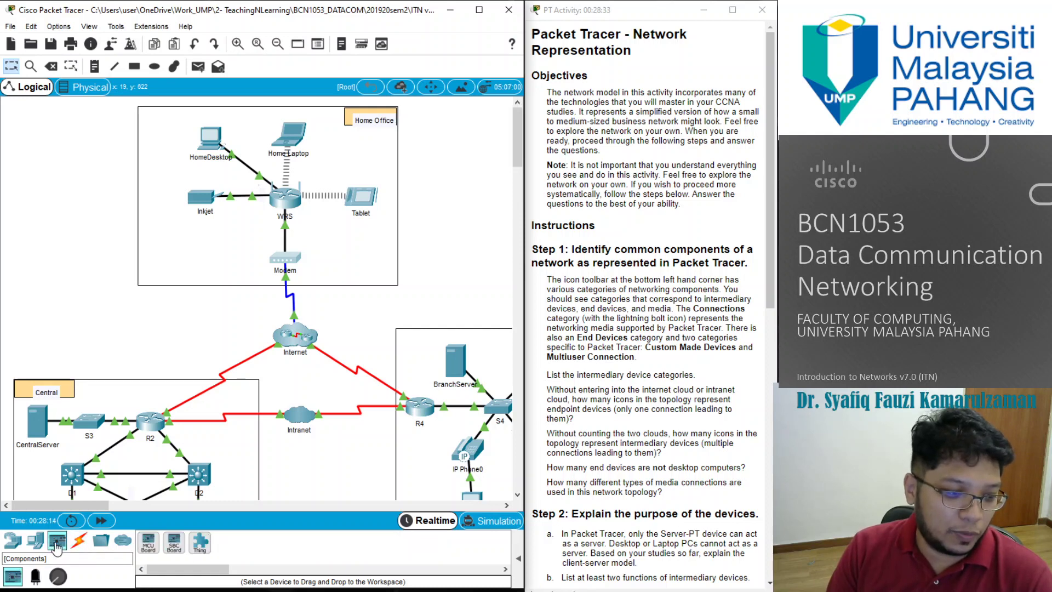
left_click(103, 545)
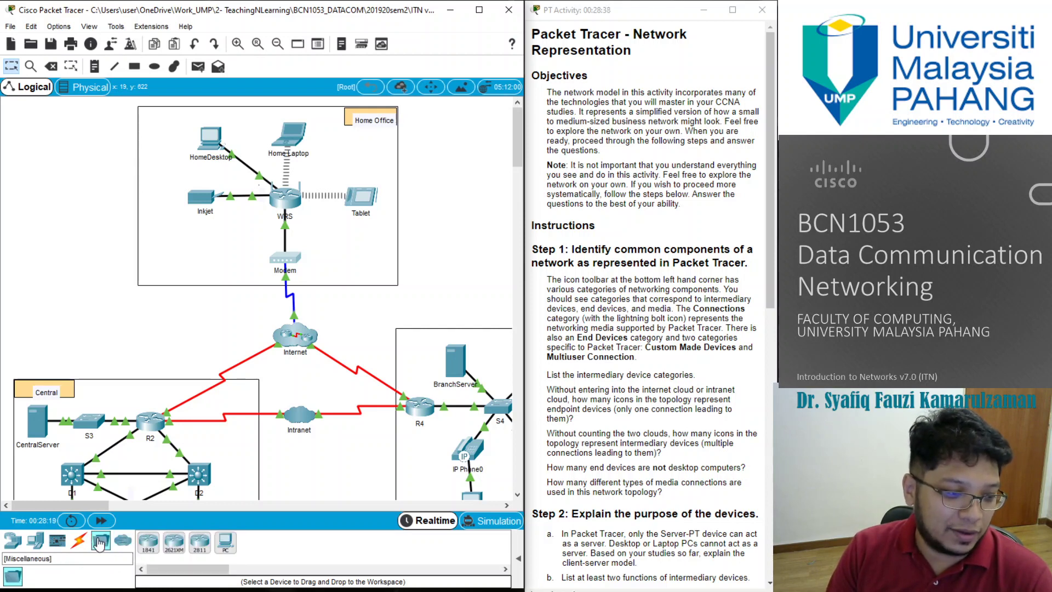
left_click(57, 541)
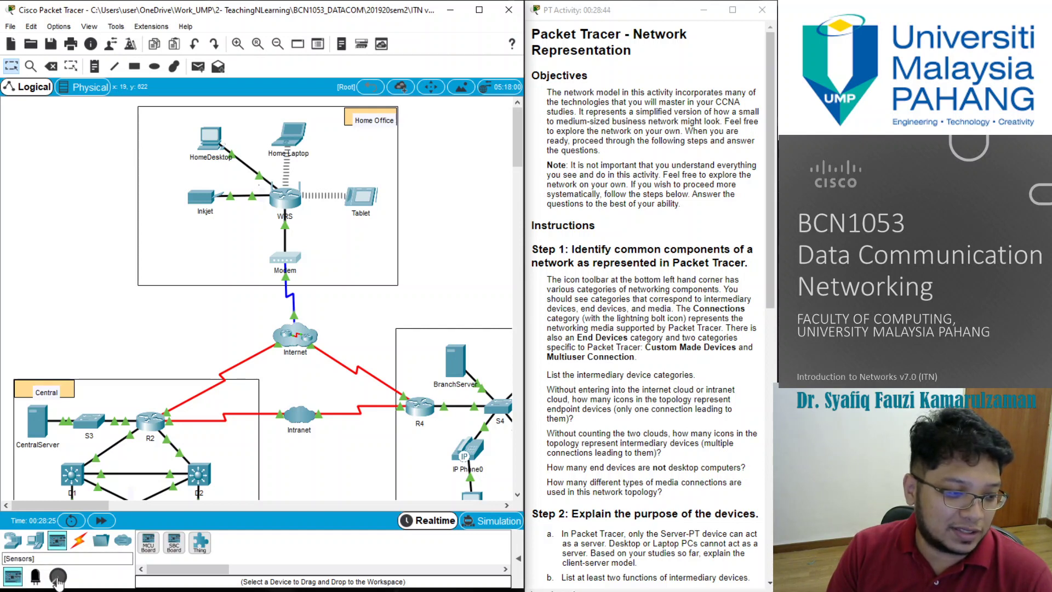
left_click(58, 578)
left_click(36, 579)
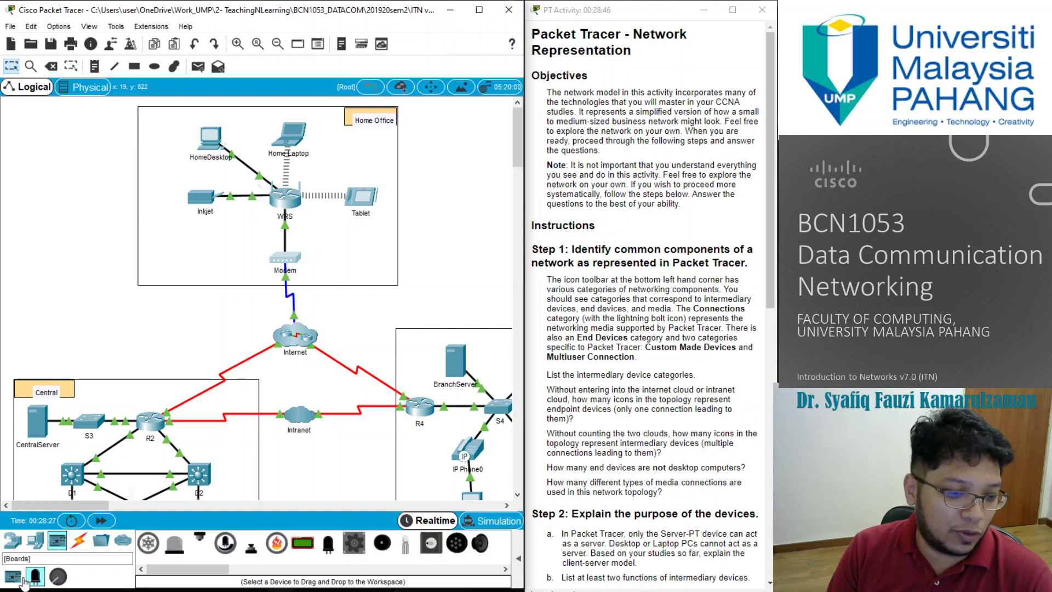
left_click(12, 576)
left_click(34, 546)
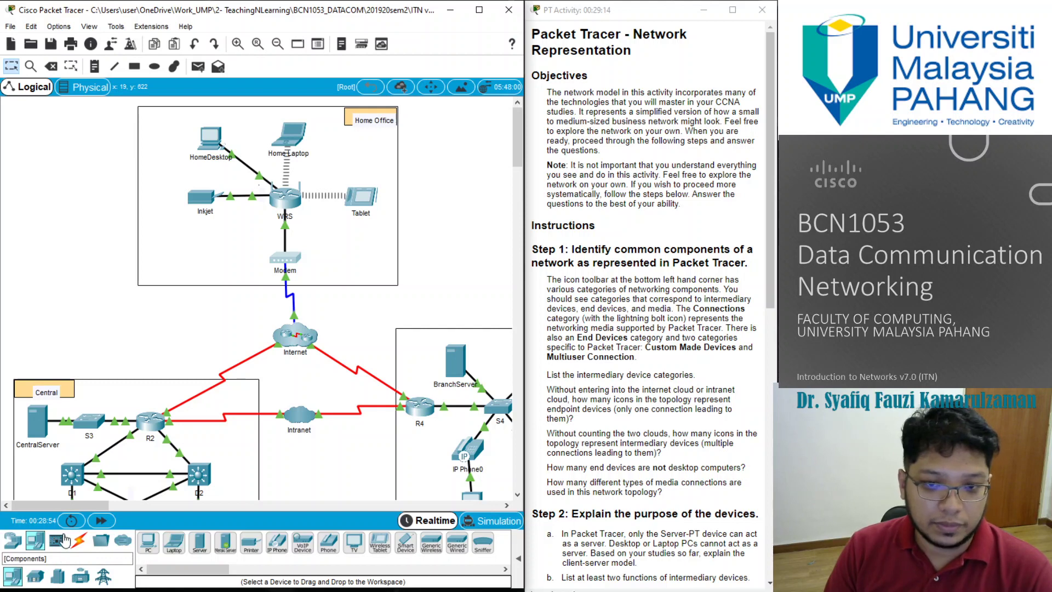
Compare the devices offered under Network Devices, End Devices, Connections, Miscellaneous and Multiuser Connection
left_click(20, 547)
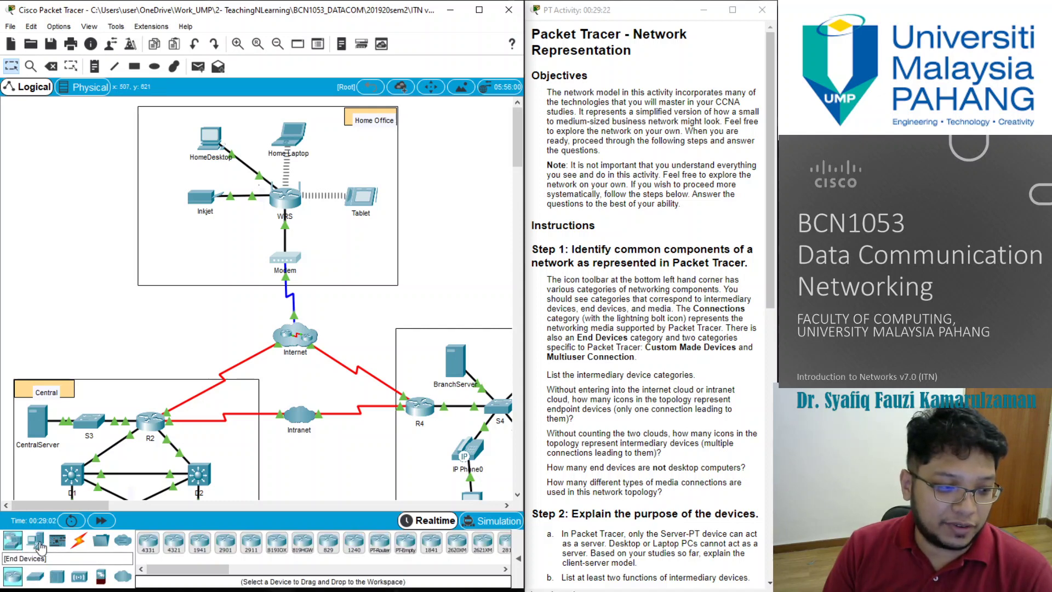
left_click(39, 543)
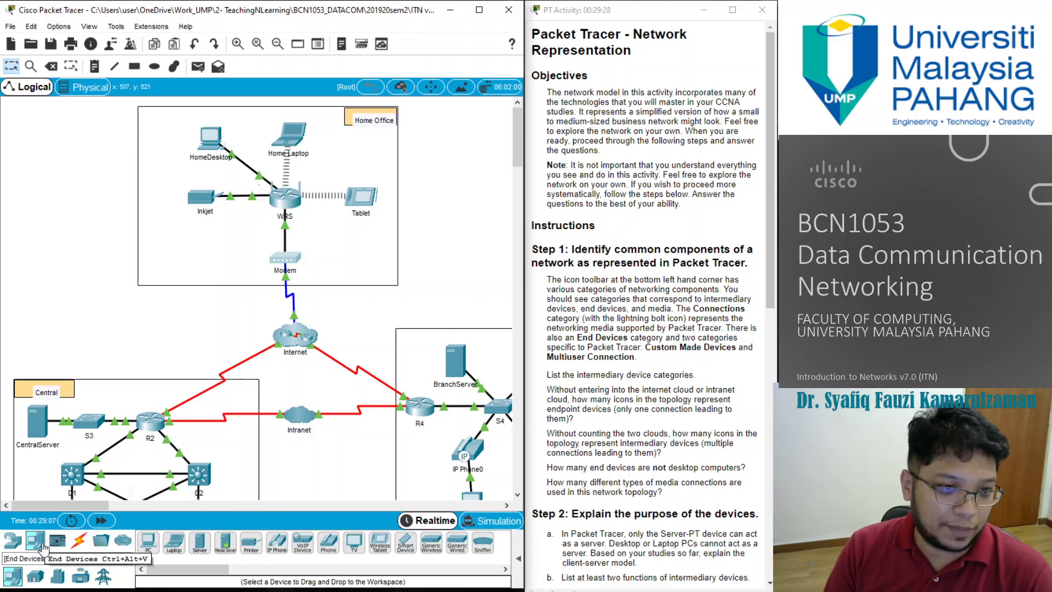
left_click(79, 542)
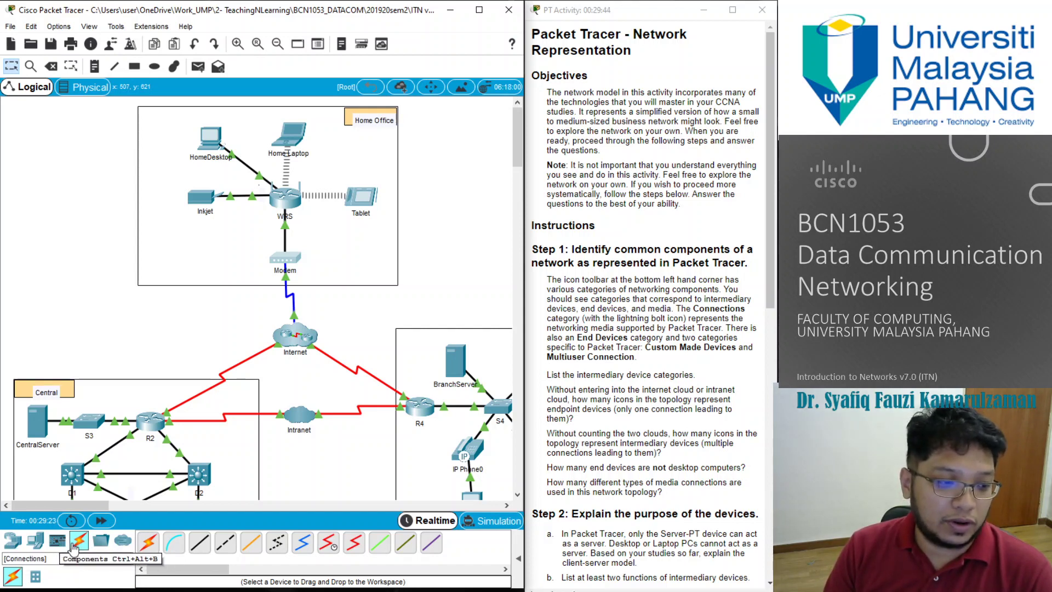
left_click(35, 541)
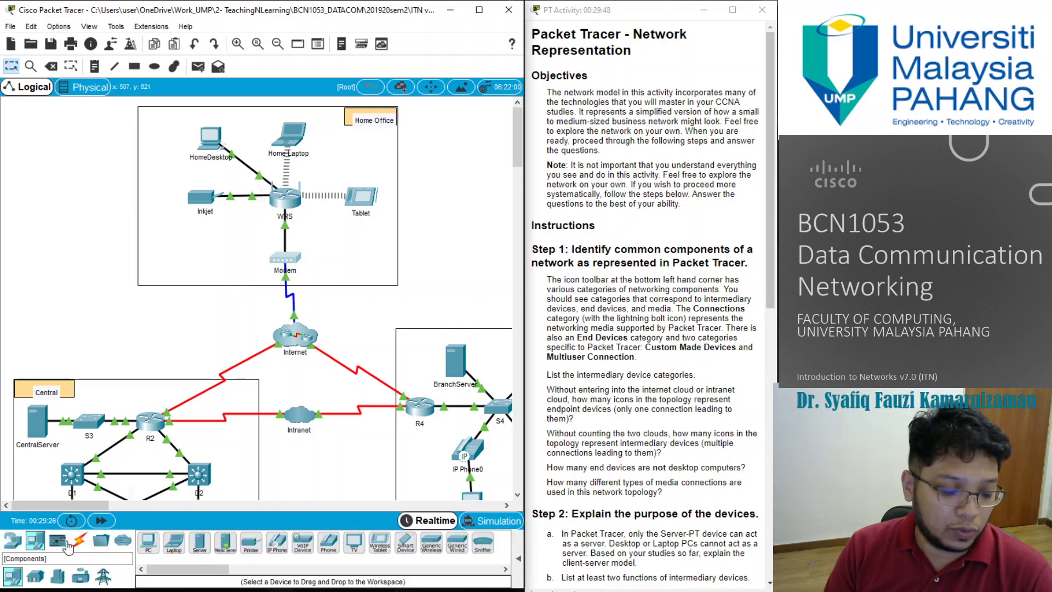
left_click(80, 543)
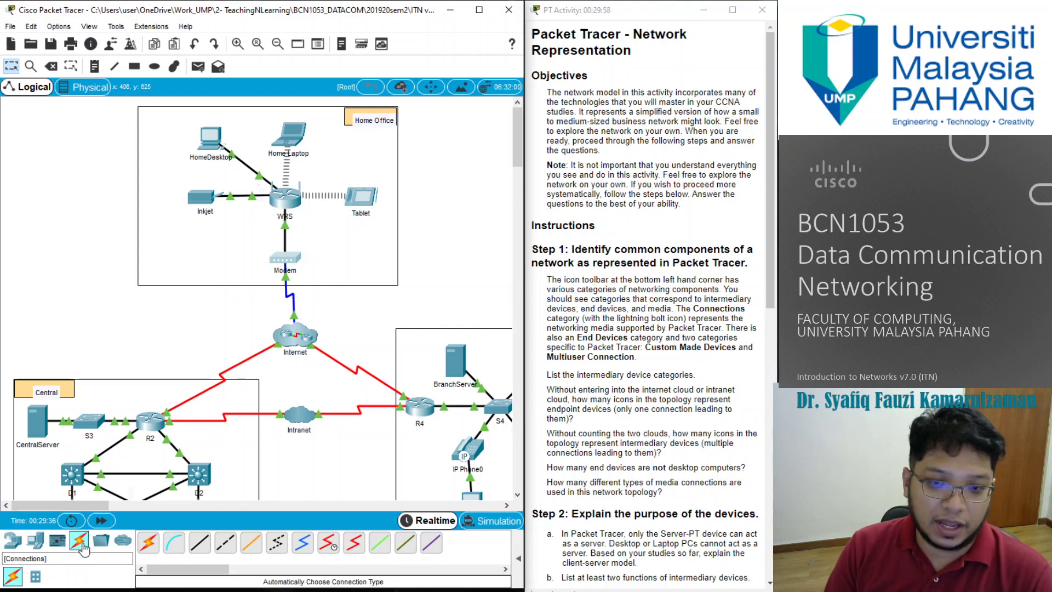
left_click(37, 544)
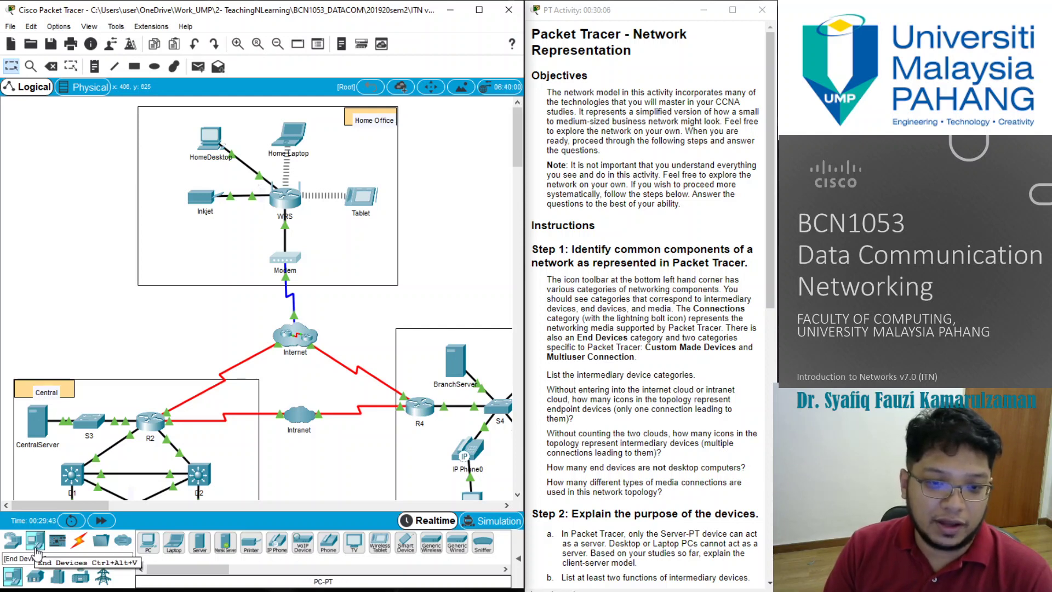
left_click(16, 548)
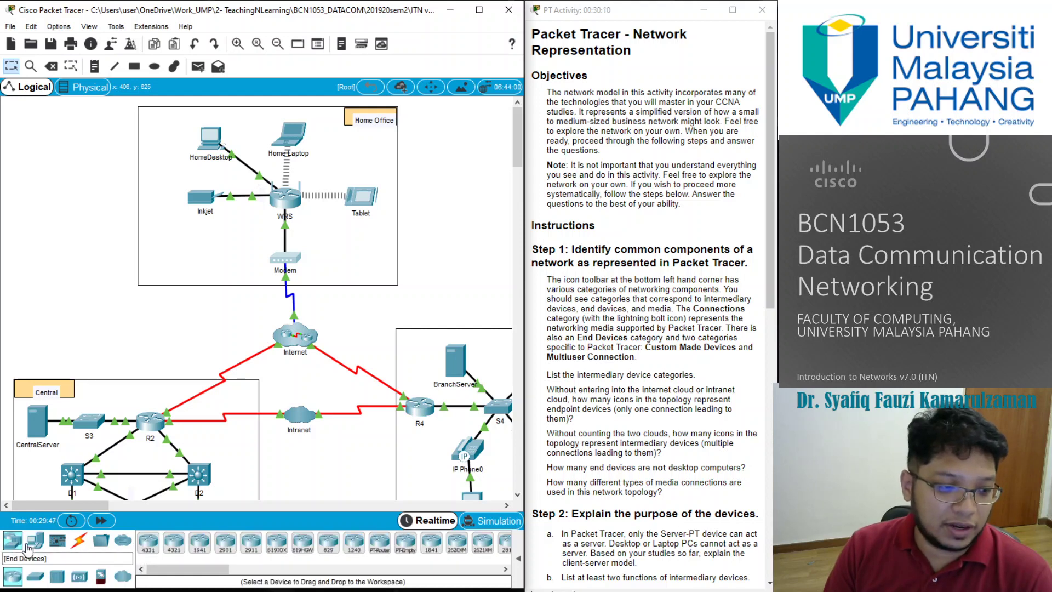
left_click(34, 542)
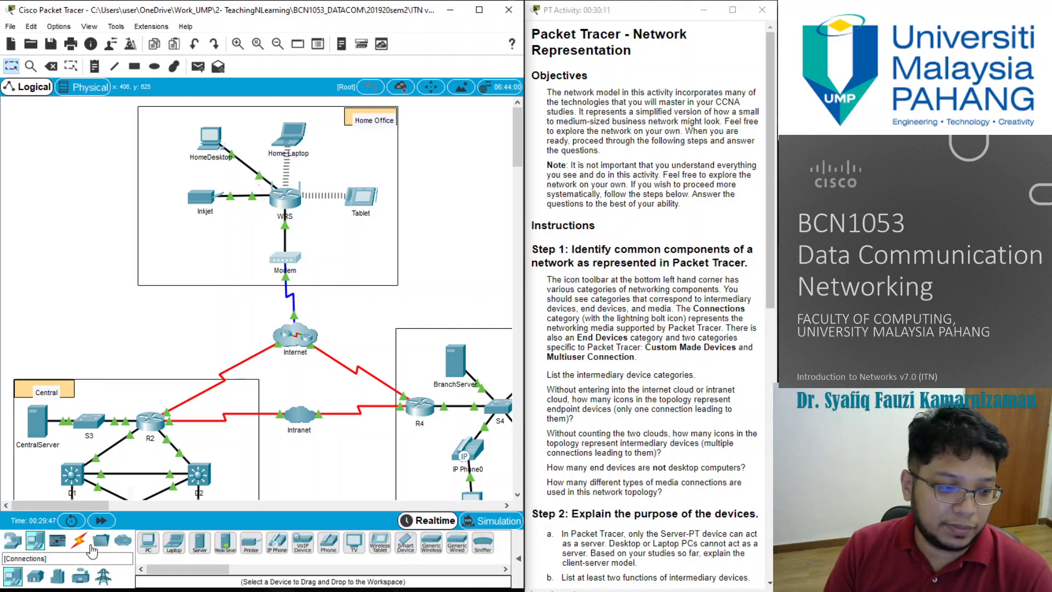
left_click(124, 543)
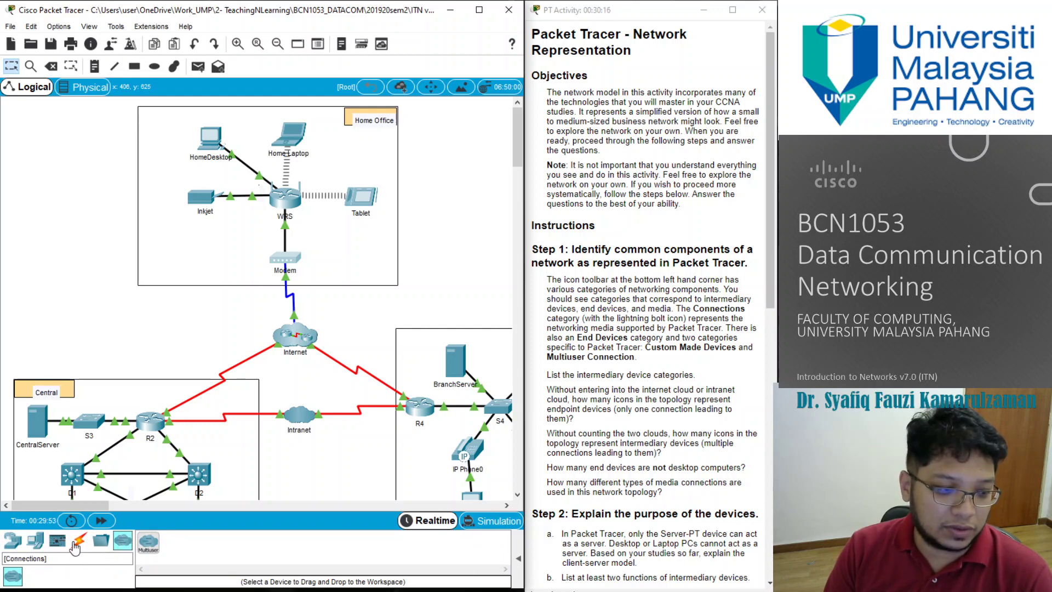
left_click(102, 543)
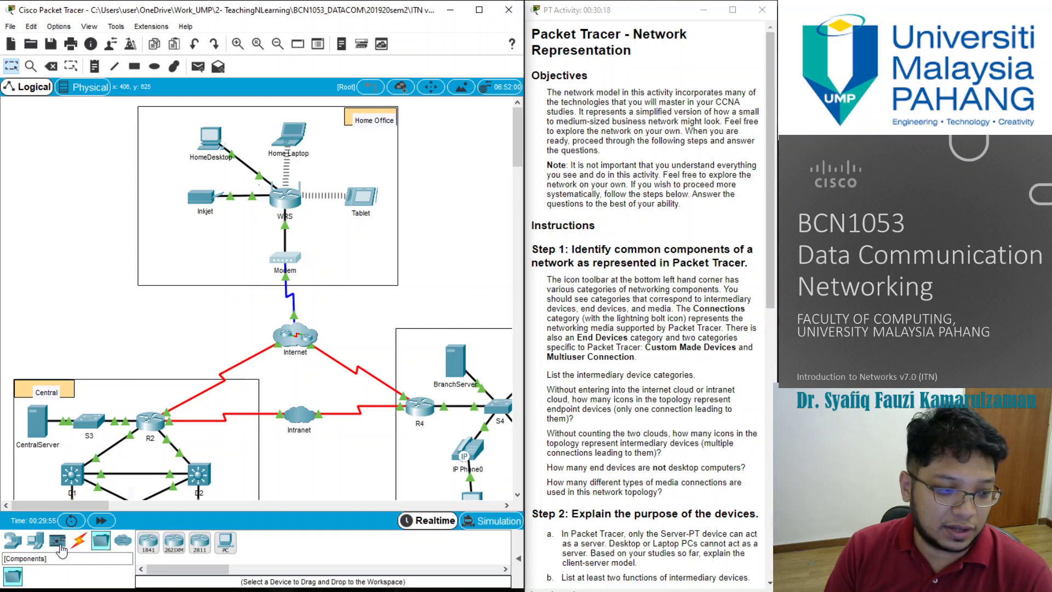
left_click(123, 542)
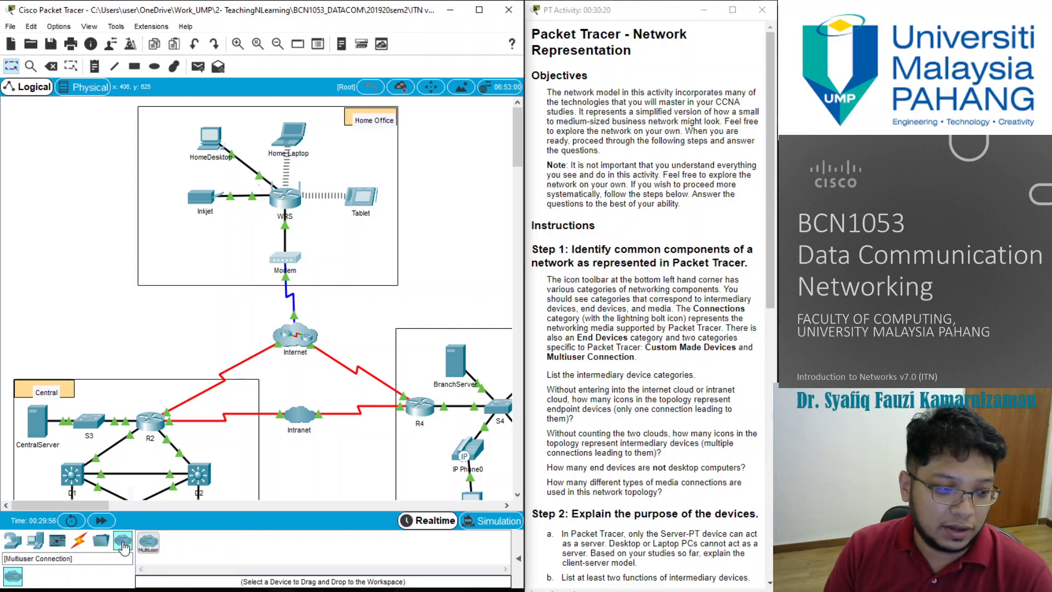
Examine the intermediary device categories under Network Devices: routers, switches, hubs, wireless devices, security and WAN emulation
left_click(10, 548)
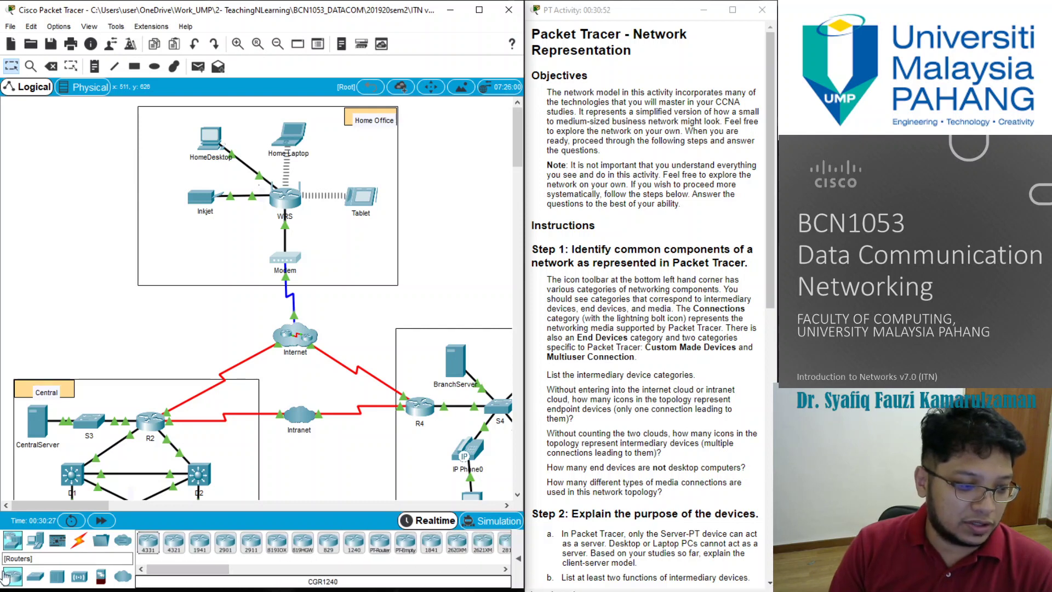
left_click(36, 578)
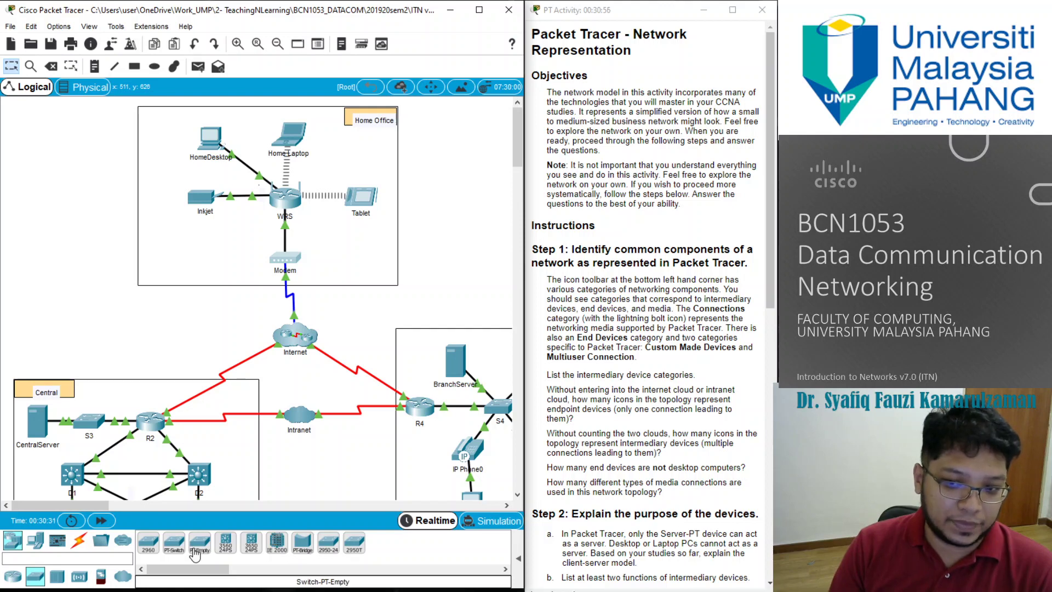
left_click(59, 580)
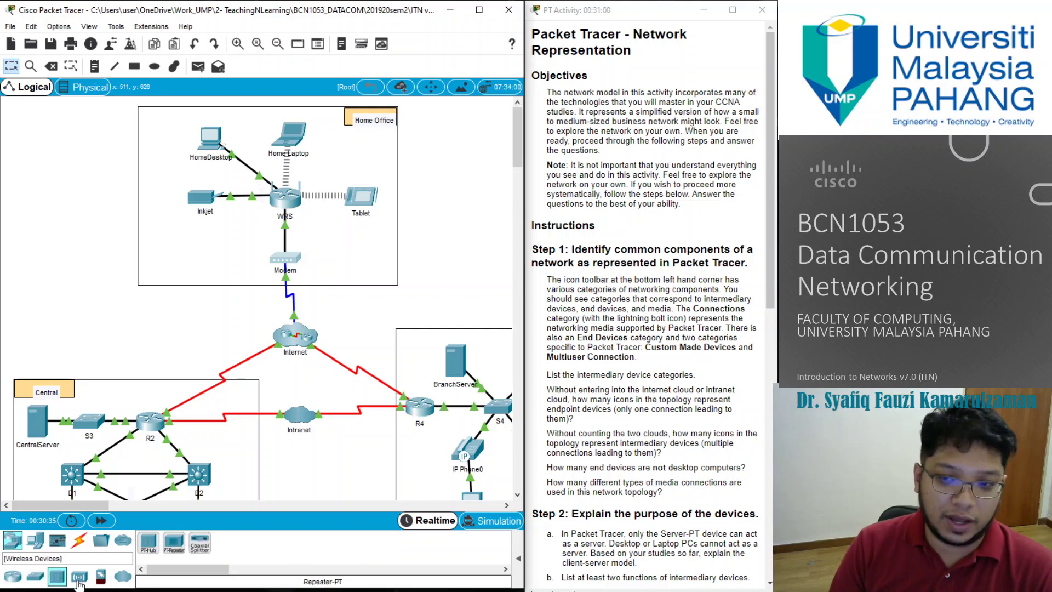
left_click(79, 580)
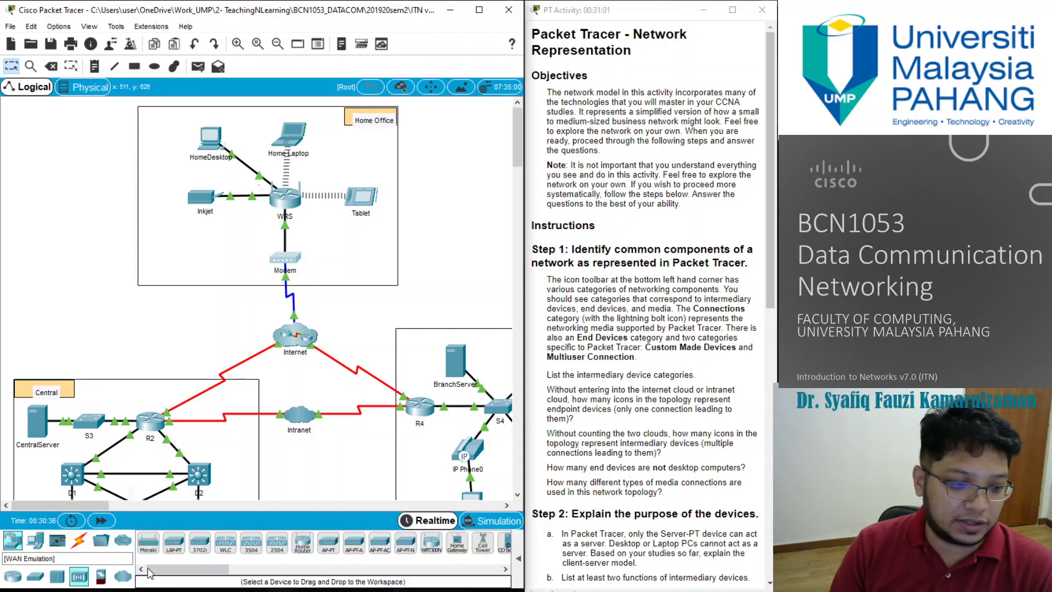
left_click(100, 580)
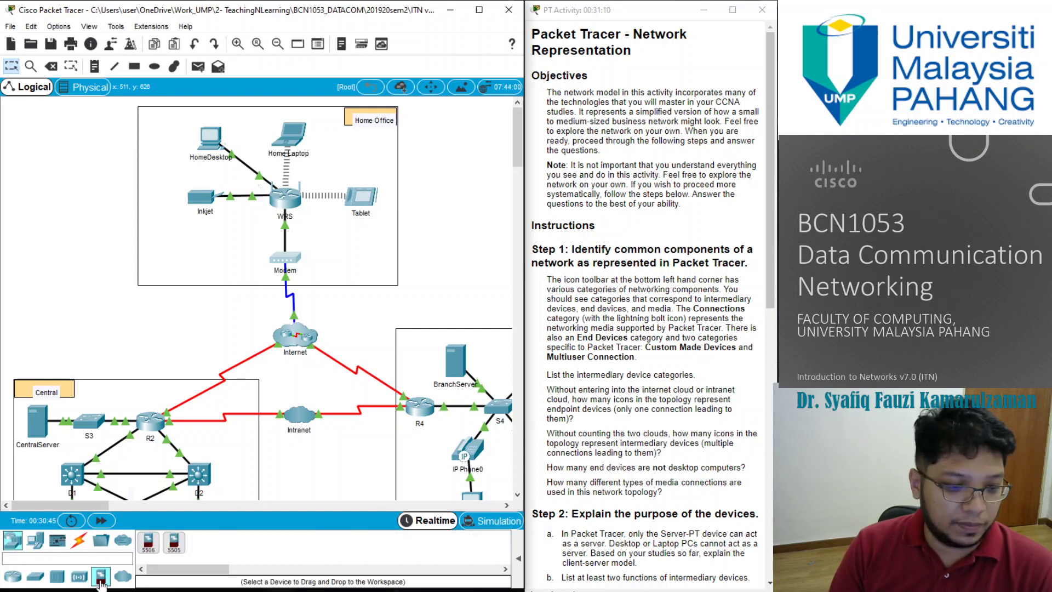
left_click(117, 577)
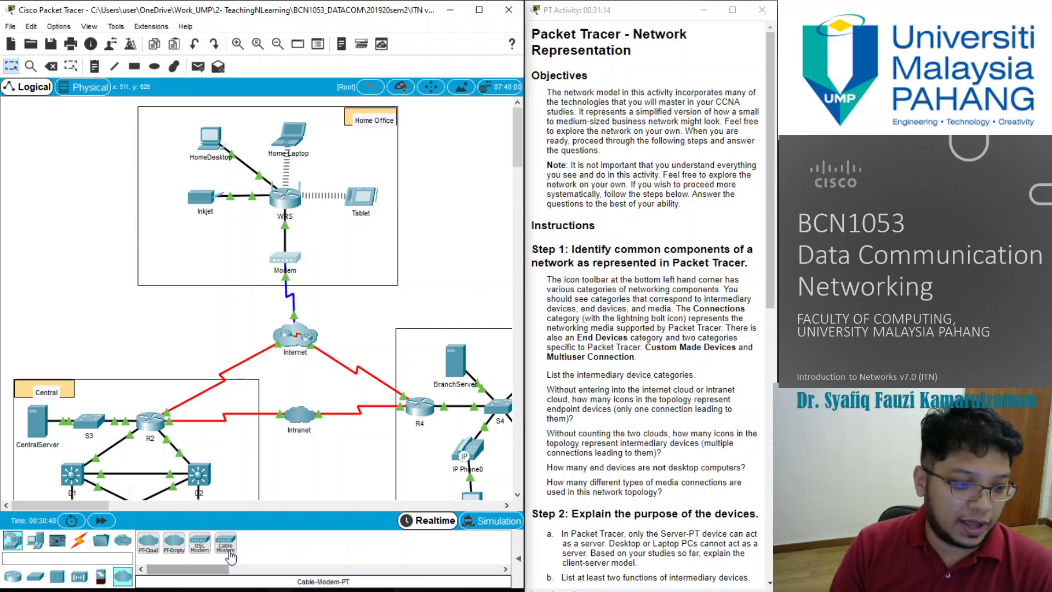
left_click(103, 579)
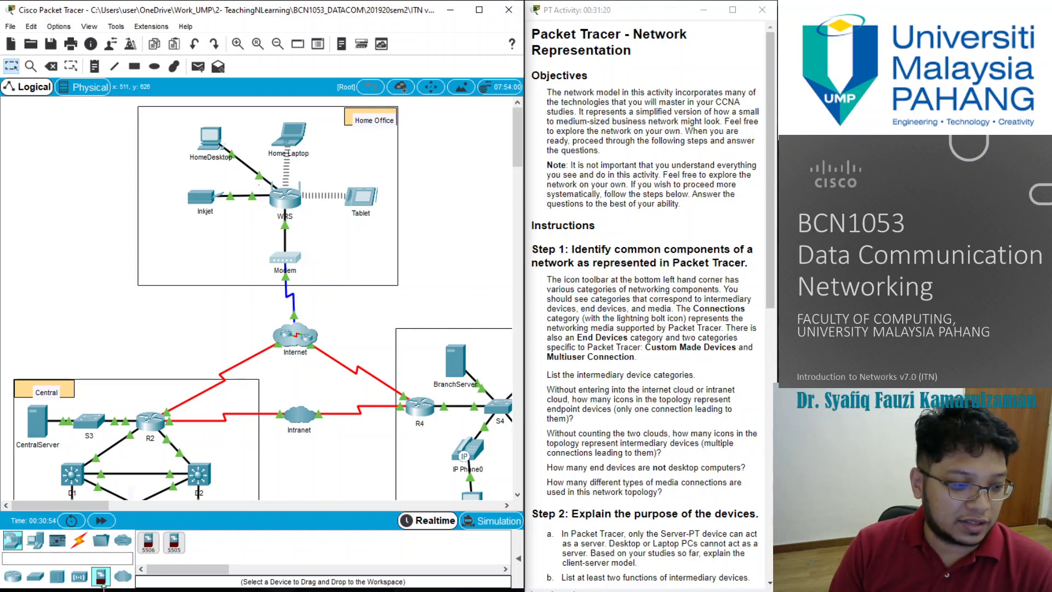
left_click(122, 581)
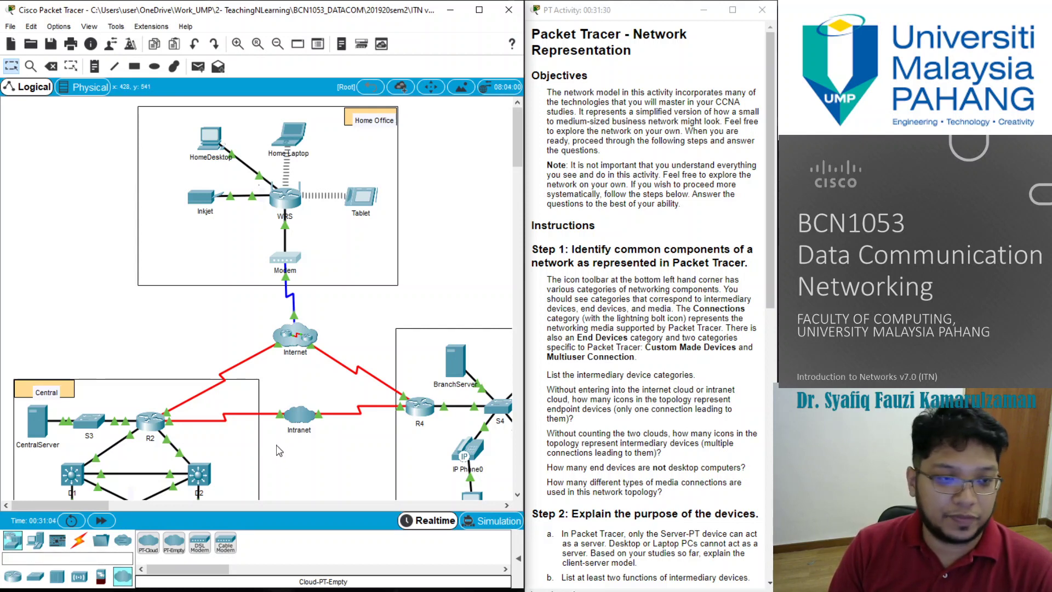
Read the Step 1 questions and count the single-connection endpoint devices across the Home Office, Central and Branch networks
scroll(350, 430, "down", 3)
scroll(351, 431, "up", 3)
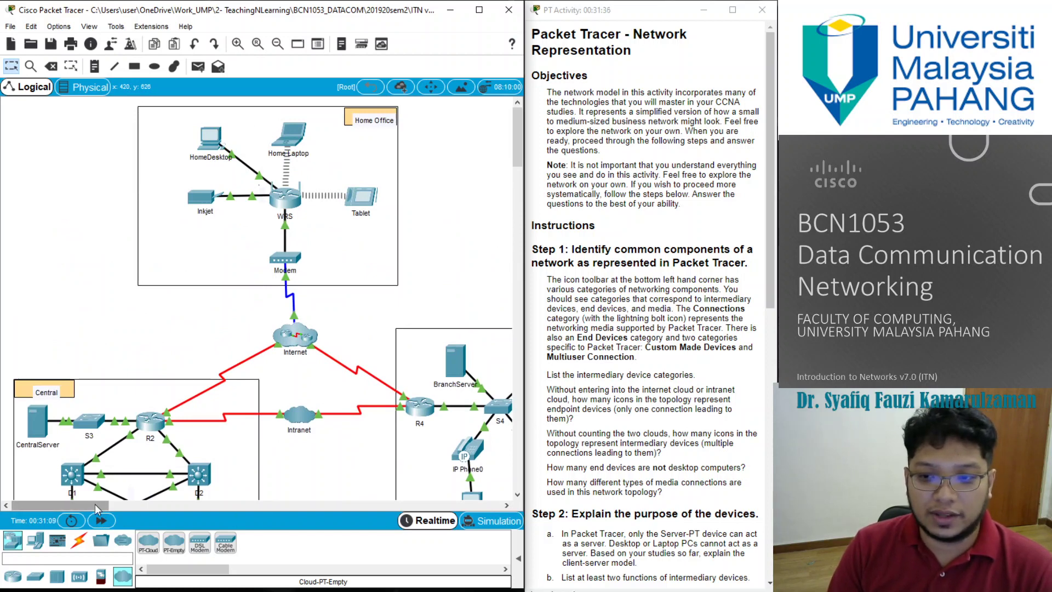
scroll(654, 449, "down", 4)
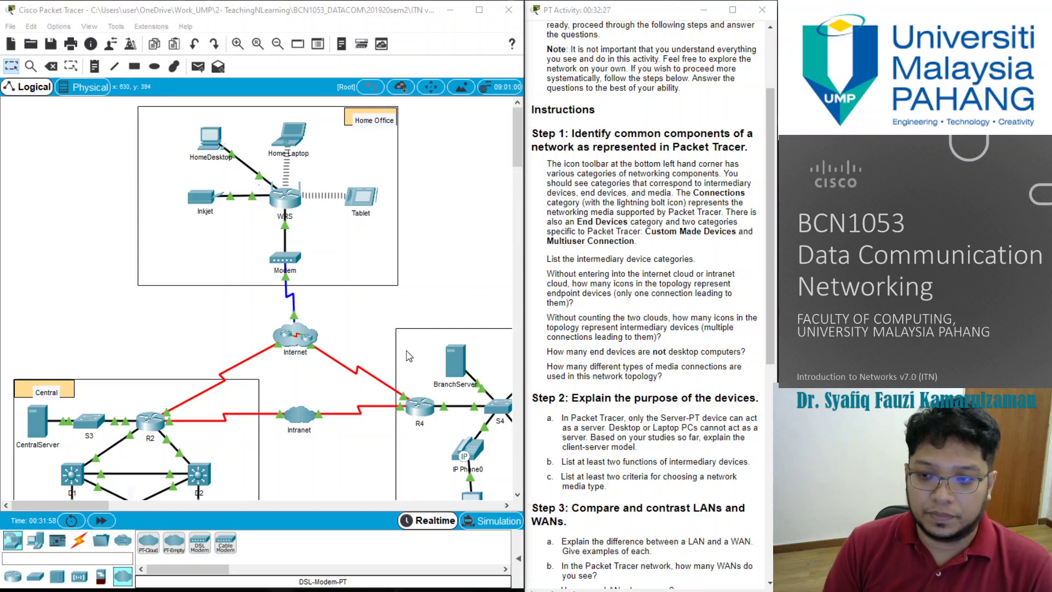
left_click(163, 305)
scroll(236, 304, "down", 1)
scroll(228, 257, "up", 1)
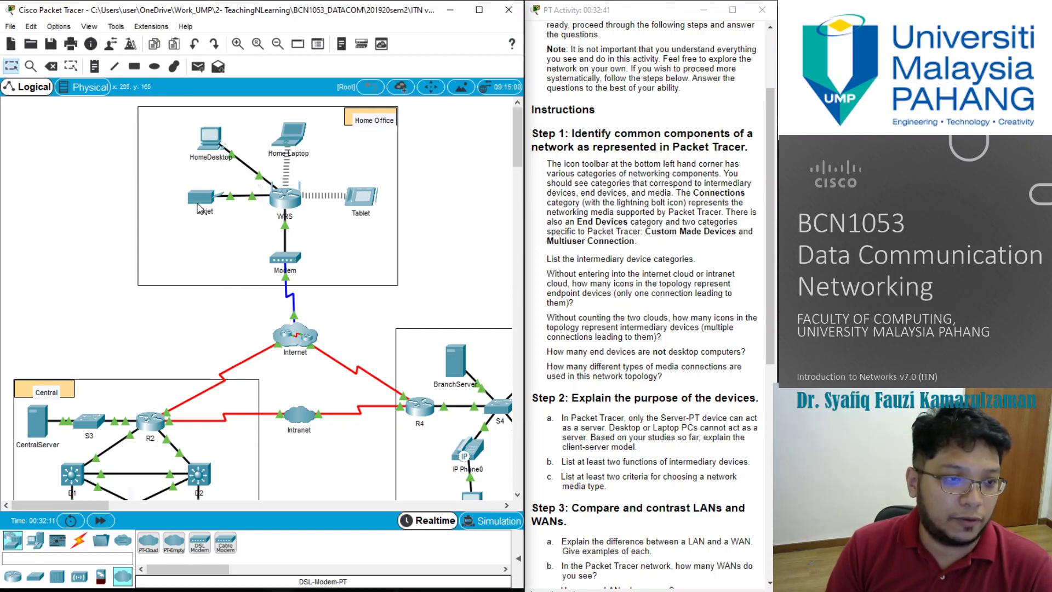
scroll(64, 342, "down", 3)
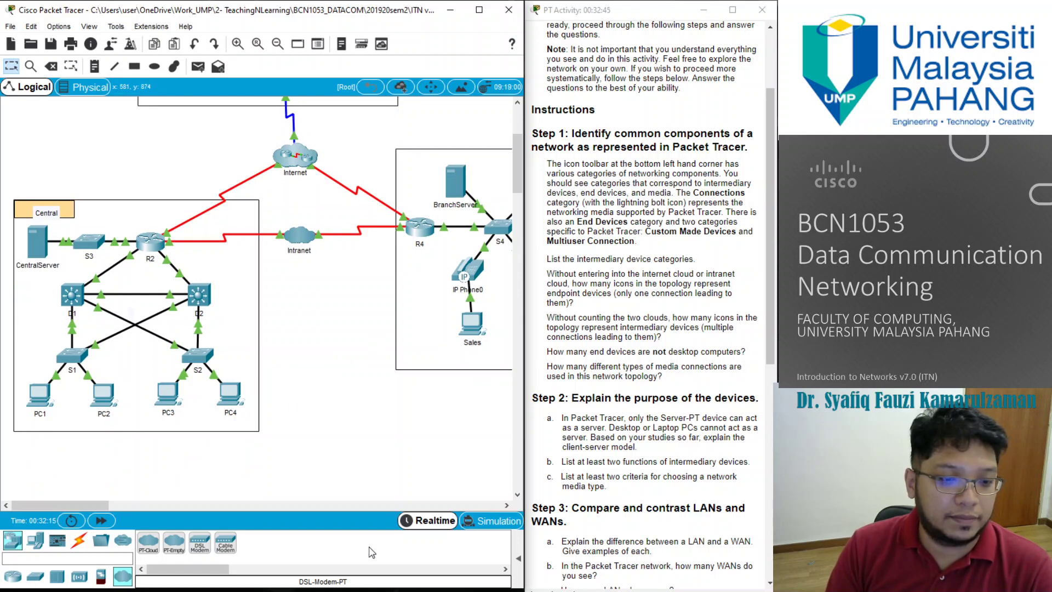
left_click_drag(87, 506, 137, 518)
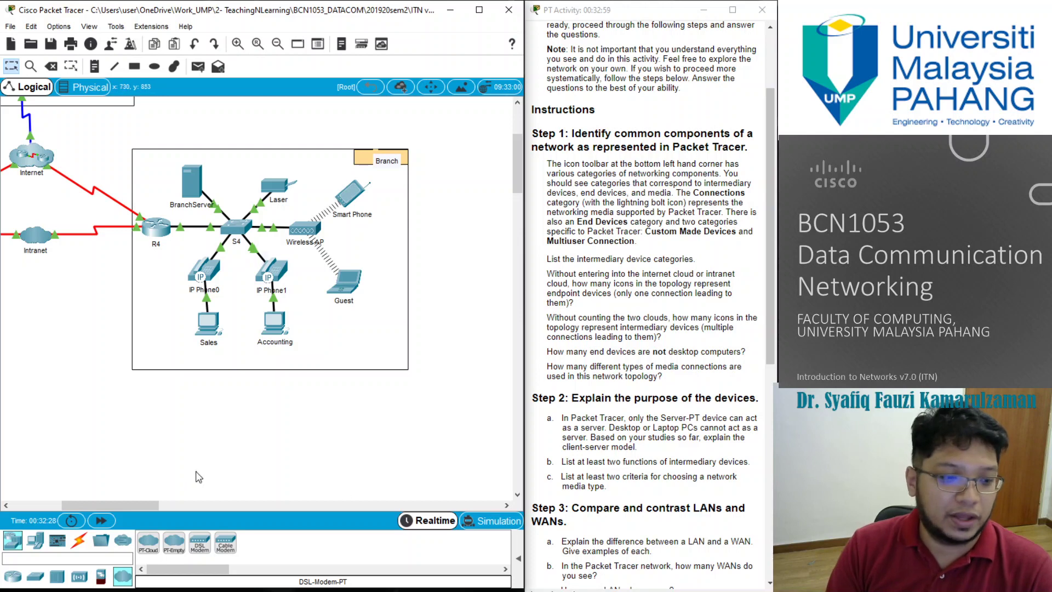
left_click_drag(140, 505, 90, 501)
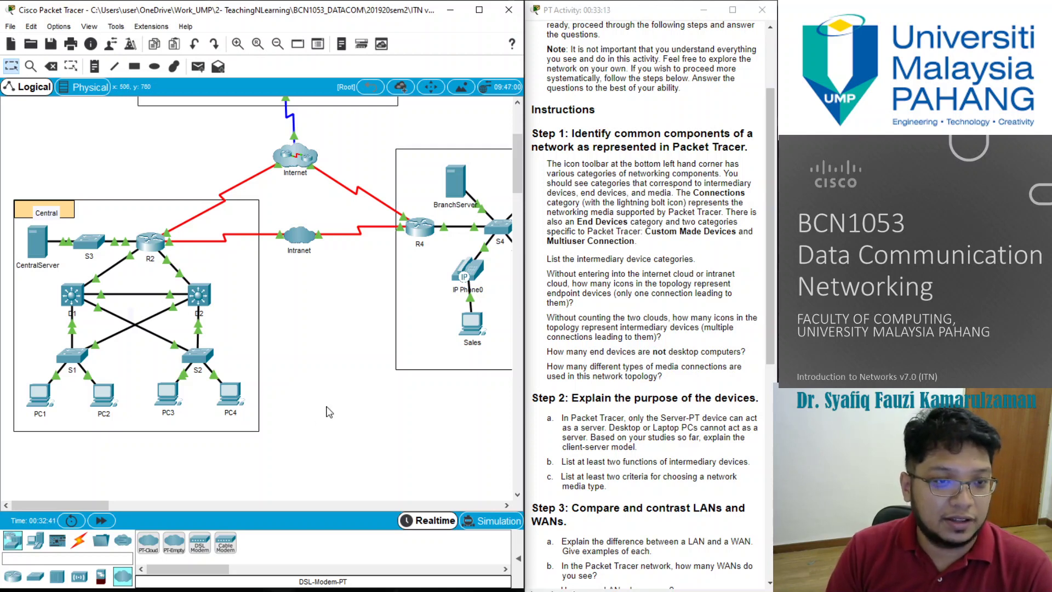
Count the intermediary devices with multiple connections in the Home Office, Central and Branch networks, leaving out the two clouds
scroll(325, 416, "up", 5)
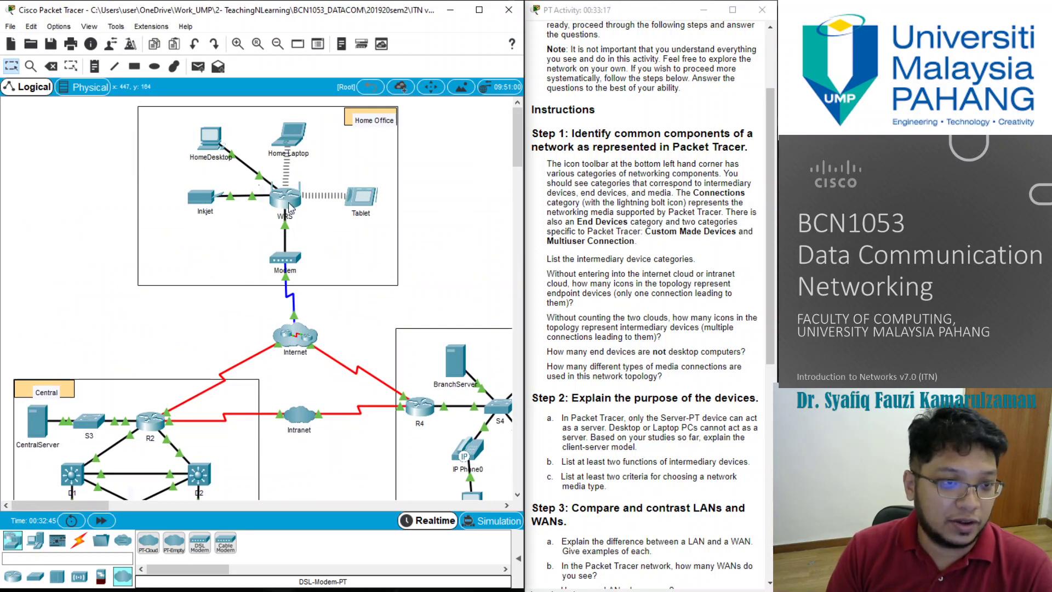
mouse_move(286, 200)
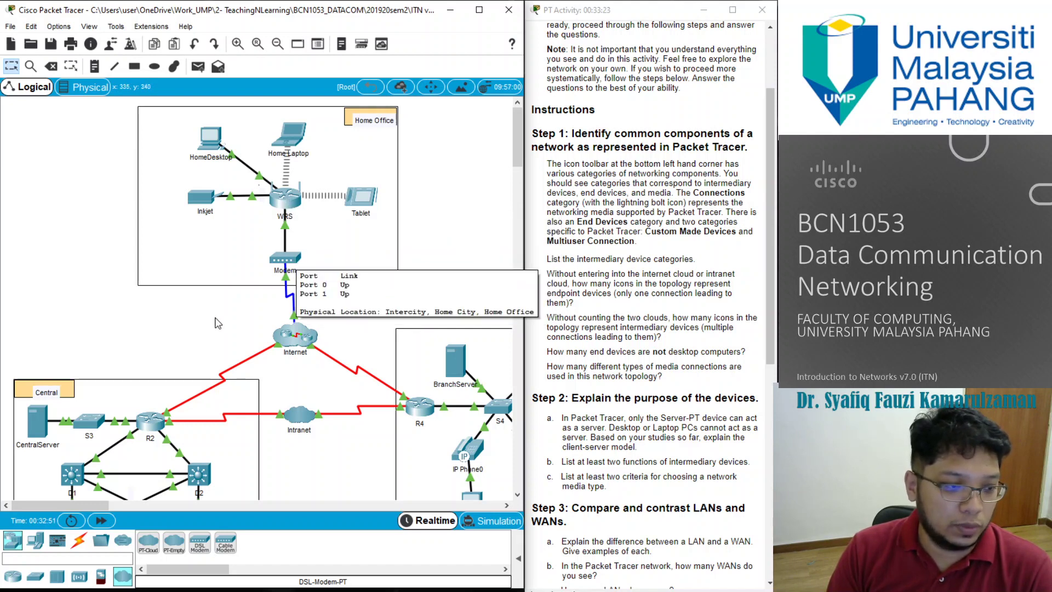
scroll(221, 321, "down", 3)
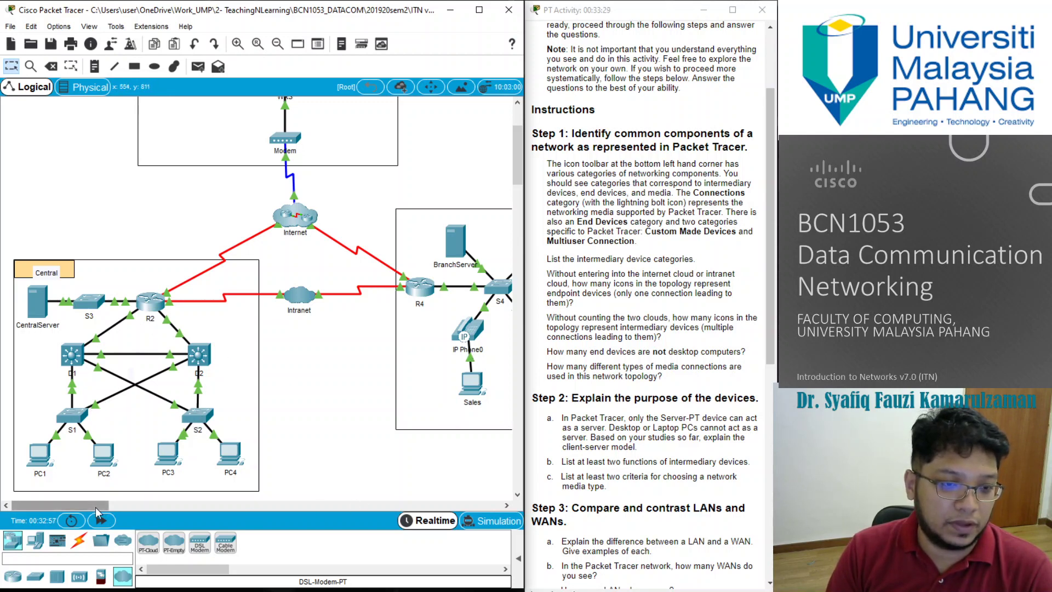
left_click_drag(93, 504, 161, 505)
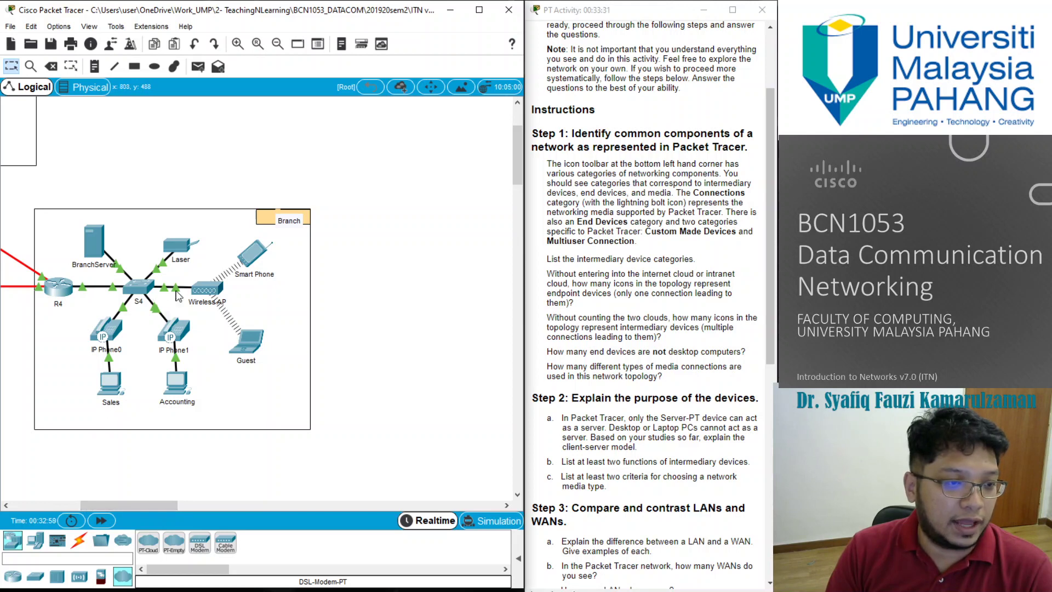
mouse_move(213, 291)
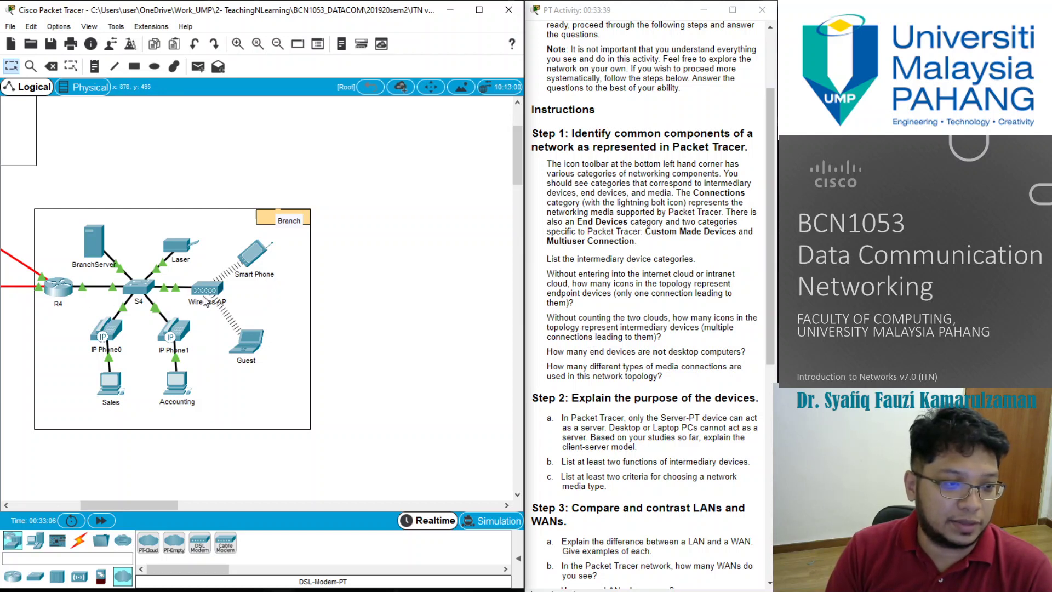
left_click_drag(153, 508, 137, 505)
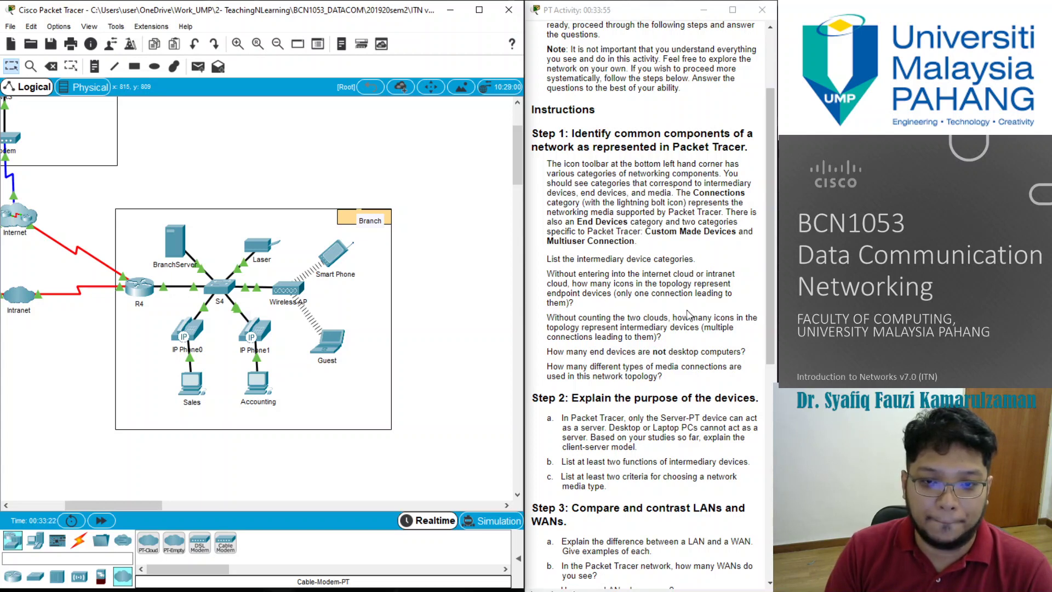
Read the question on non-desktop end devices and identify them in the Home Office, Central and Branch networks
left_click(575, 303)
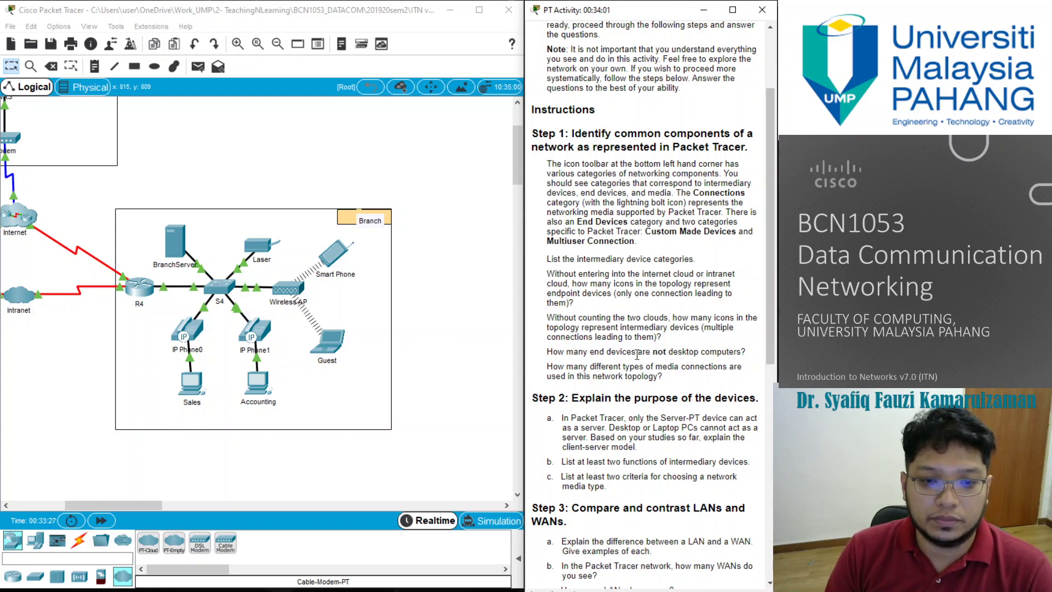
scroll(638, 355, "down", 1)
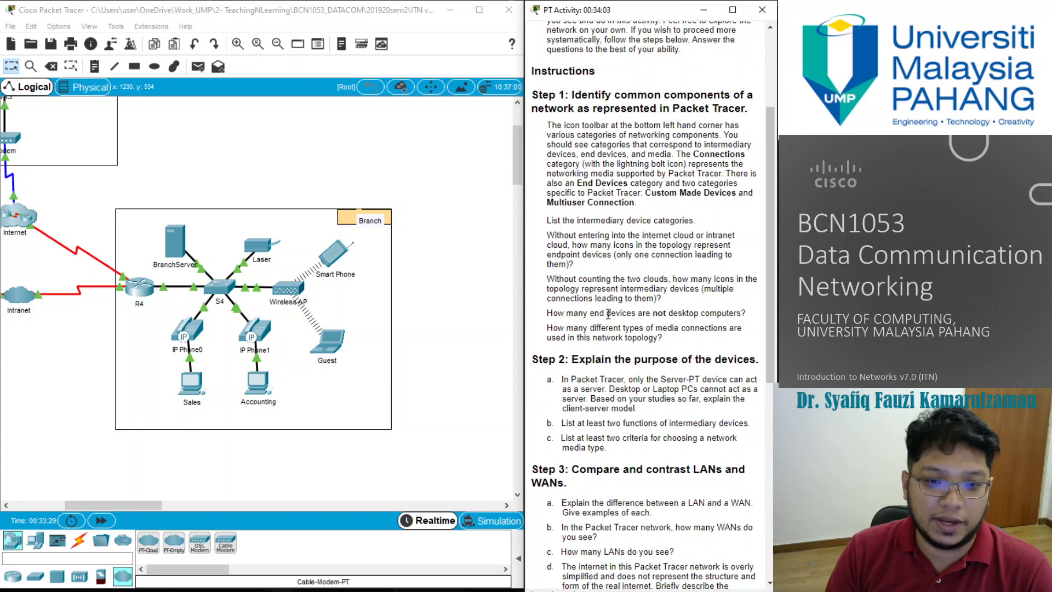
left_click_drag(147, 498, 80, 502)
scroll(315, 318, "up", 3)
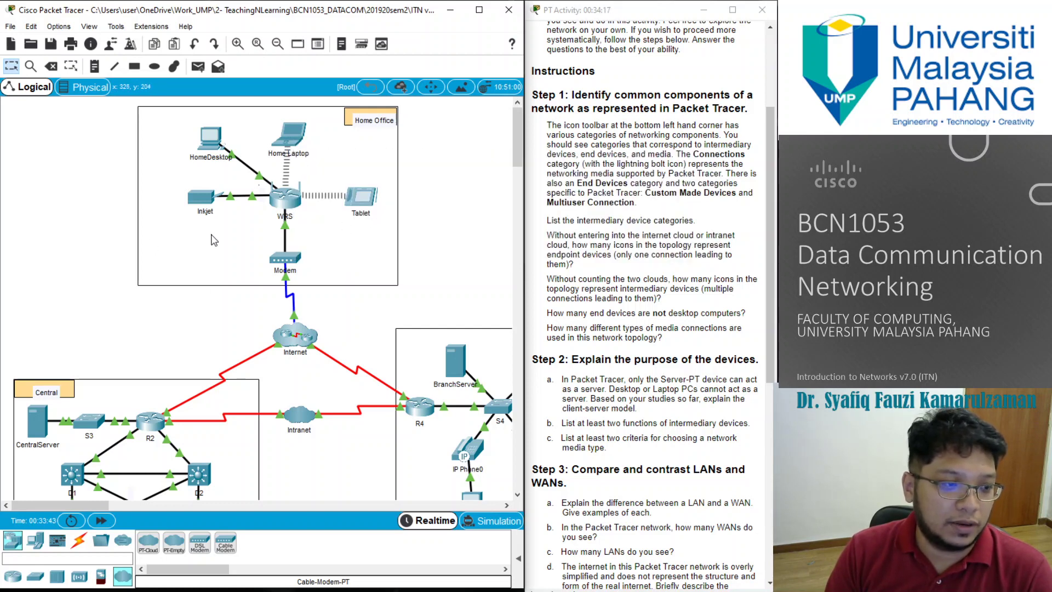
scroll(213, 329, "down", 3)
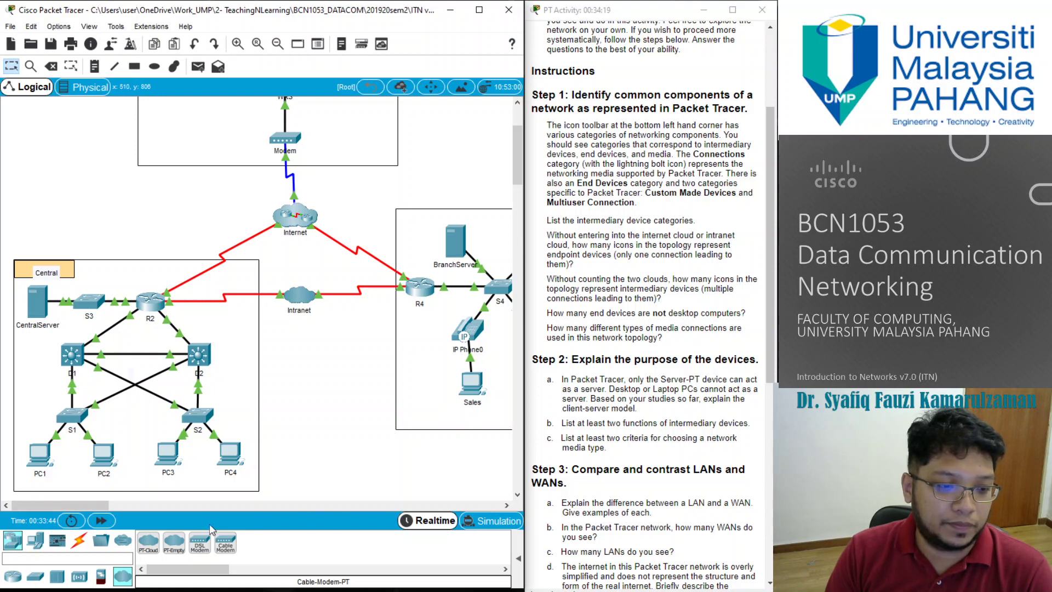
left_click_drag(96, 505, 150, 505)
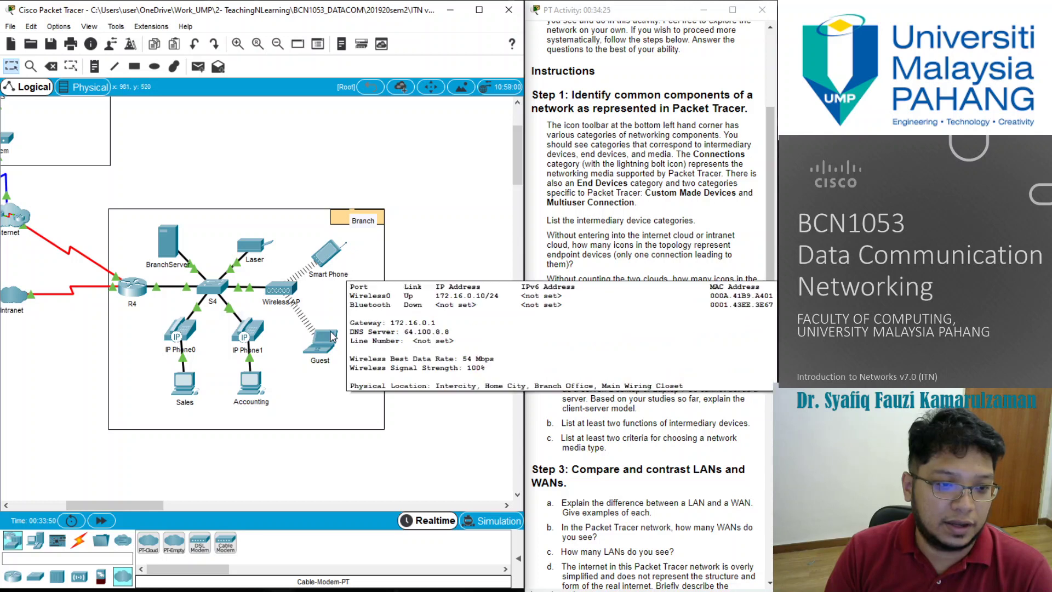
mouse_move(328, 351)
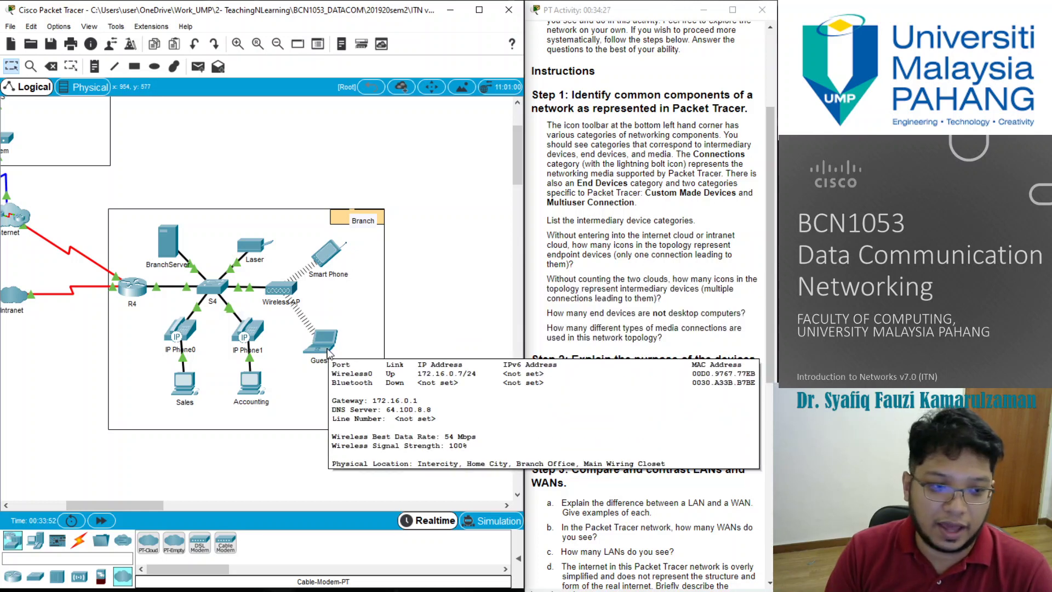
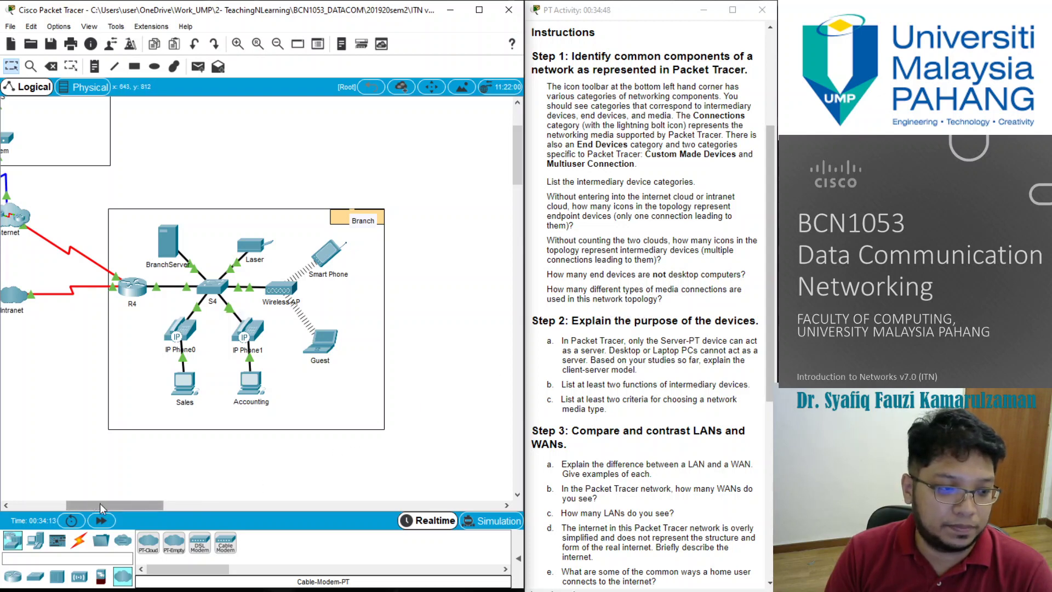
Compare the cable types offered under Connections with the media links used in the topology, including the R2 to Intranet link
left_click_drag(100, 509, 46, 514)
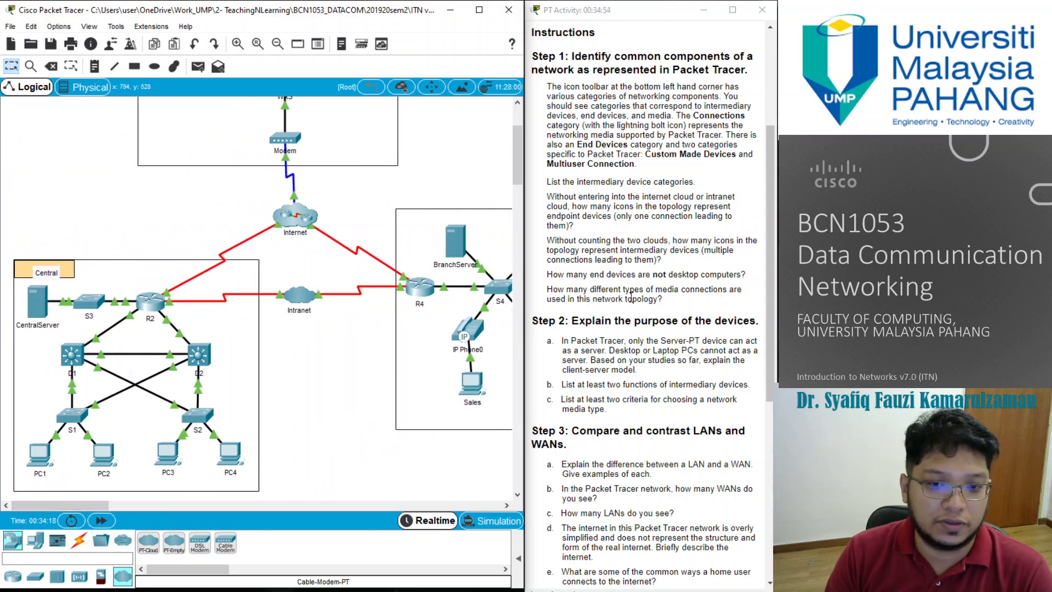
scroll(355, 359, "up", 2)
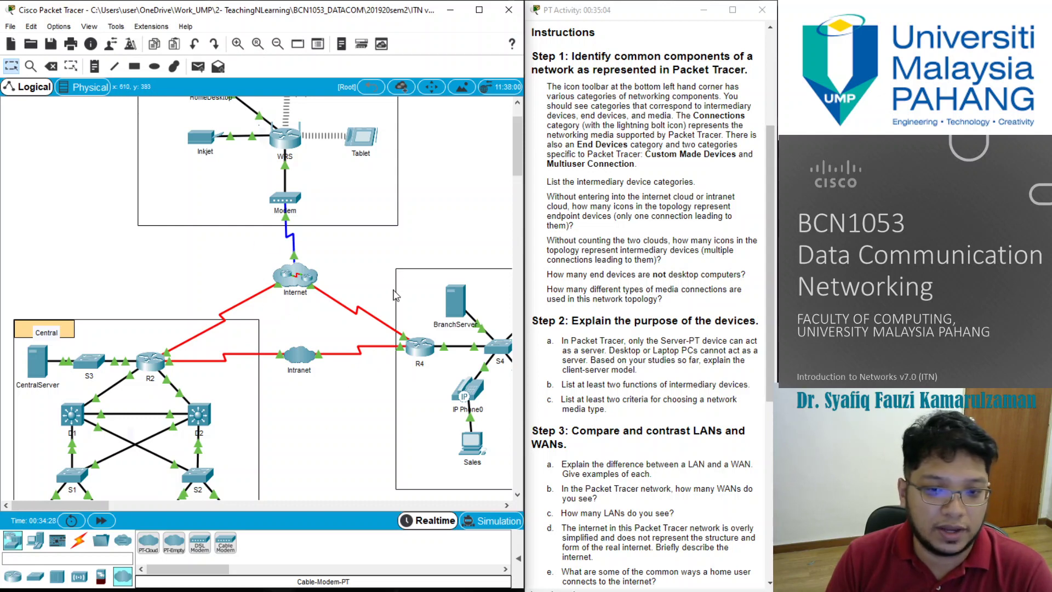
scroll(395, 295, "up", 3)
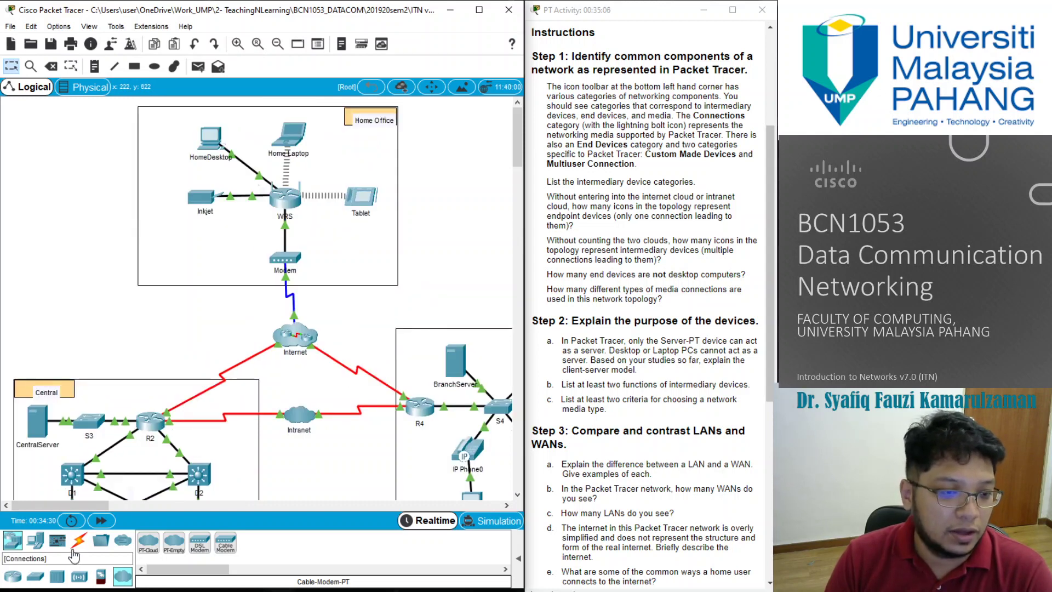
left_click(77, 546)
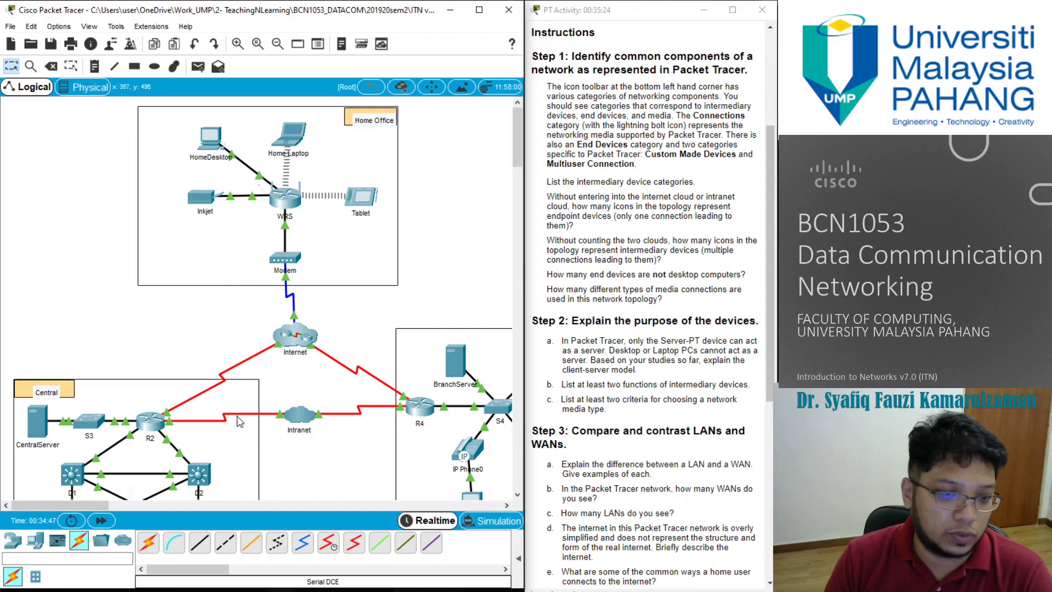
mouse_move(238, 421)
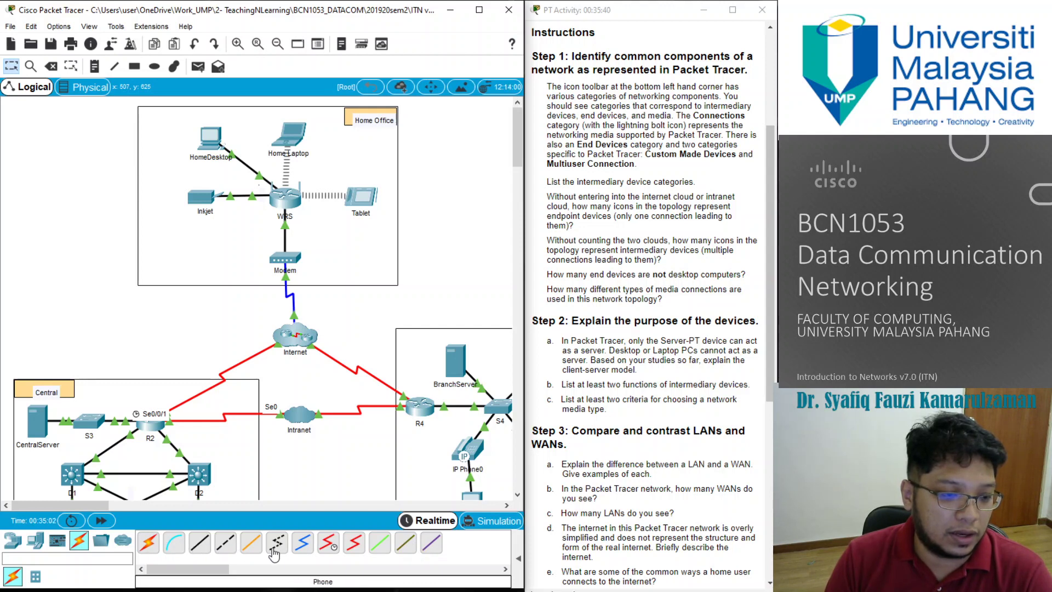
left_click(35, 579)
left_click(13, 576)
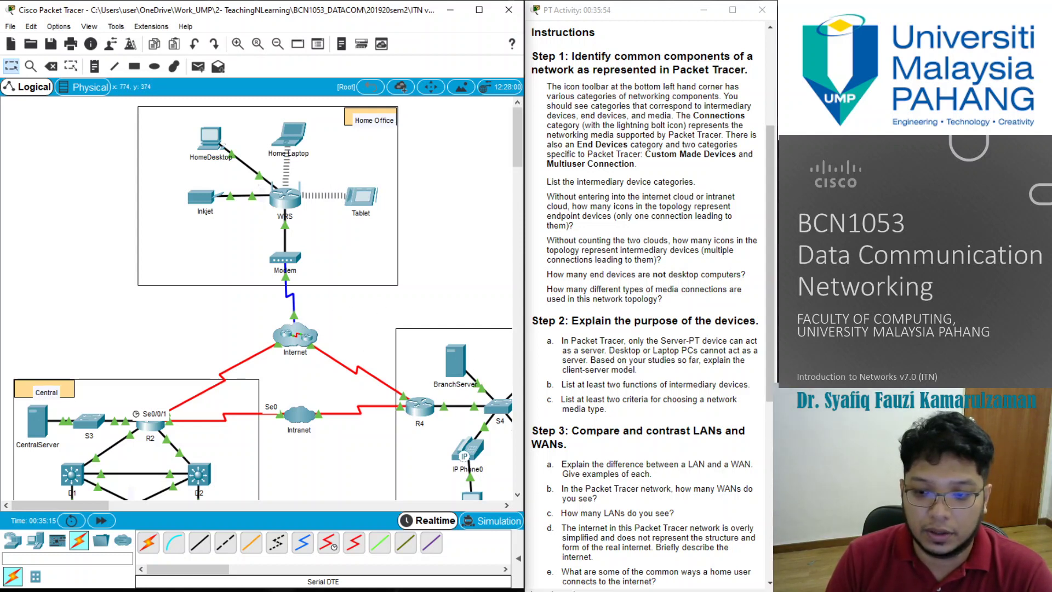
Read the Step 2 questions on device purposes and the Step 3 questions comparing LANs and WANs
scroll(619, 448, "down", 2)
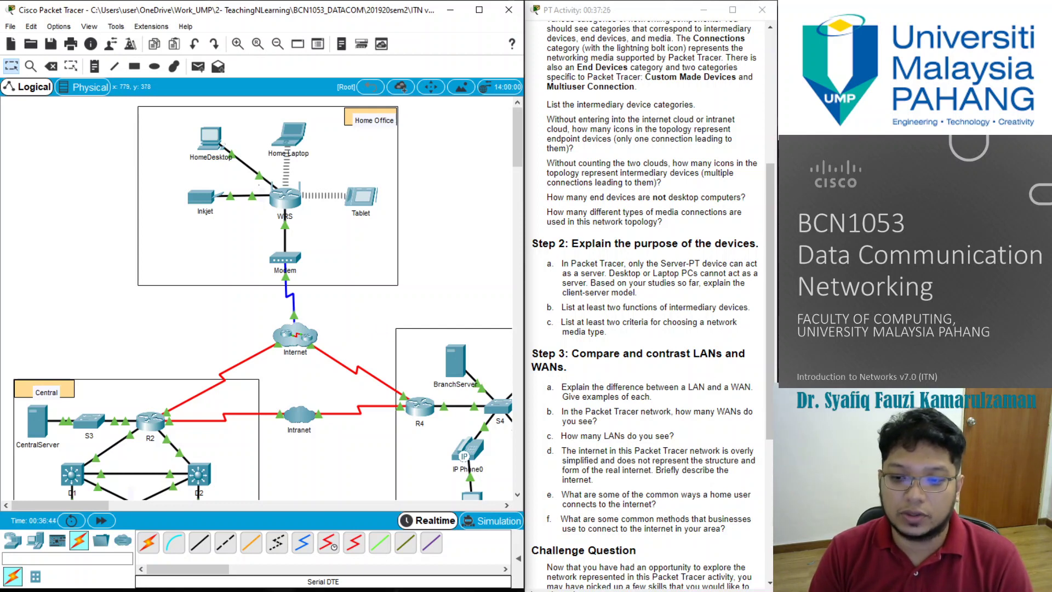
scroll(668, 417, "down", 1)
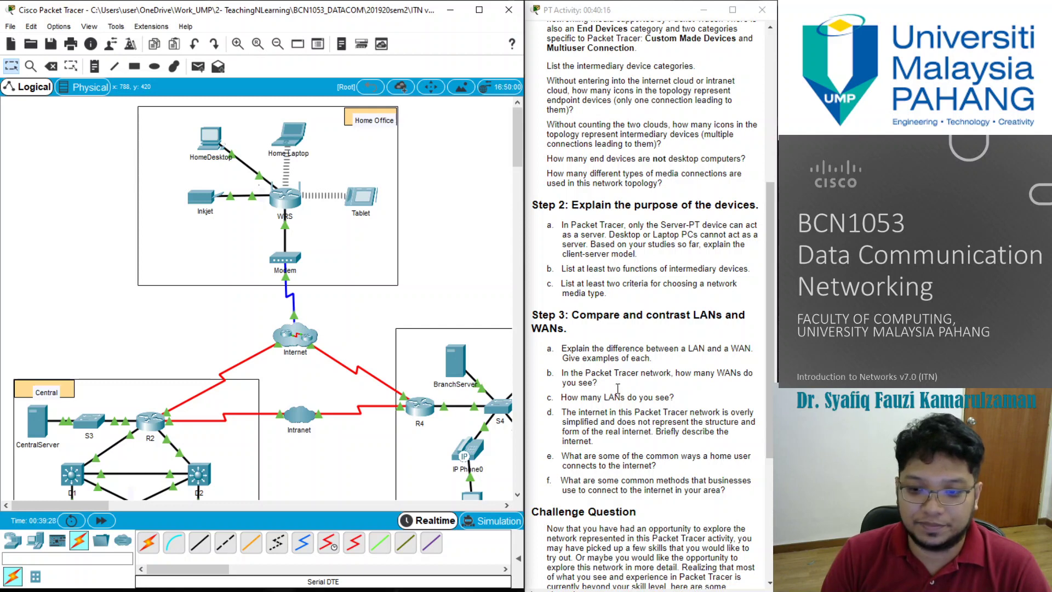
Examine the Home Office, Central and Branch networks and their Internet and Intranet links to answer the LAN and WAN questions
scroll(618, 388, "down", 1)
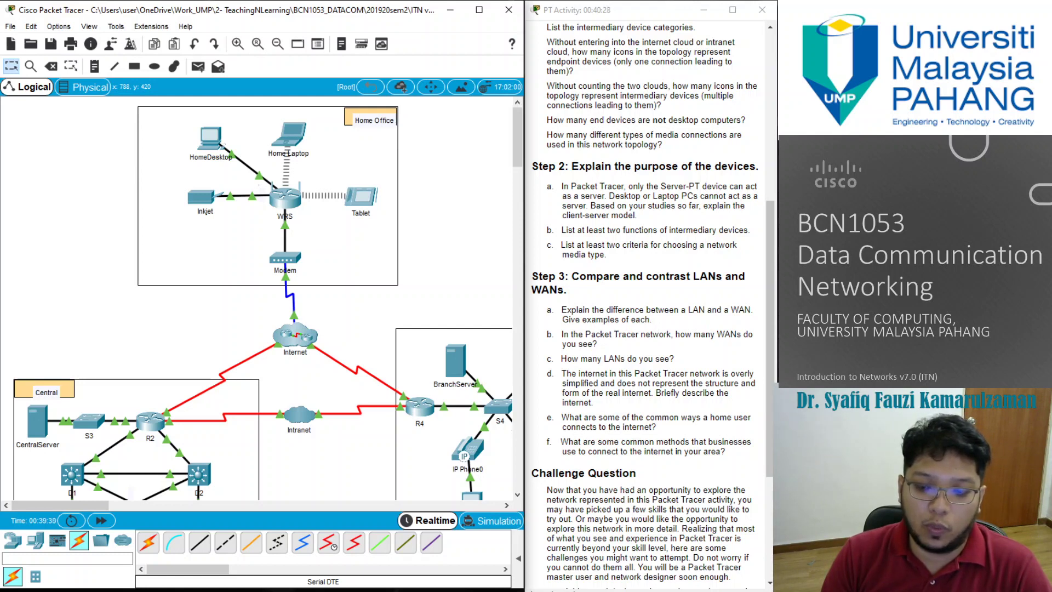
scroll(629, 347, "down", 1)
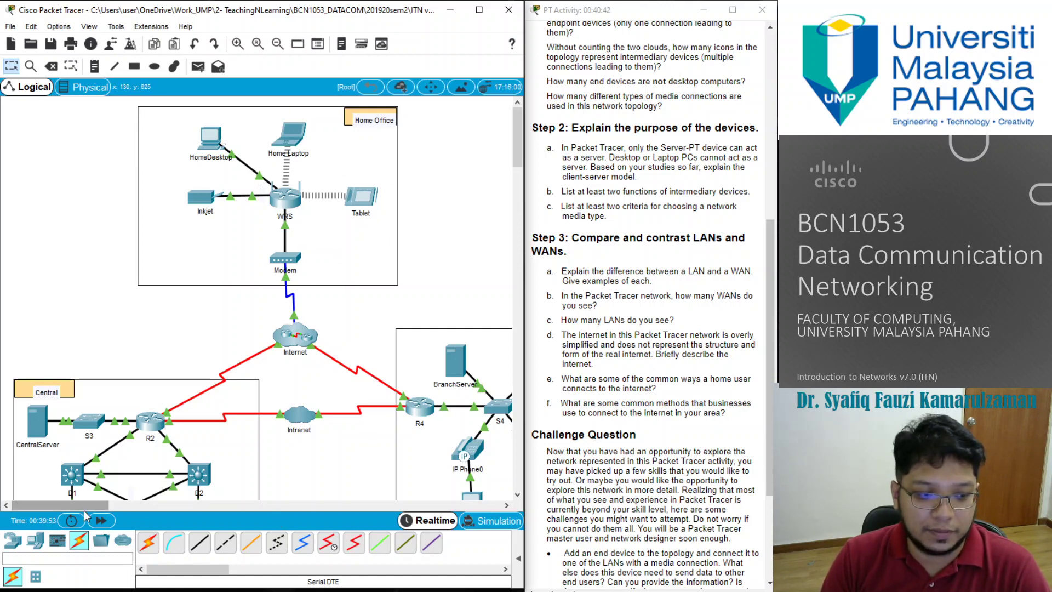
left_click_drag(86, 505, 112, 511)
scroll(245, 439, "down", 3)
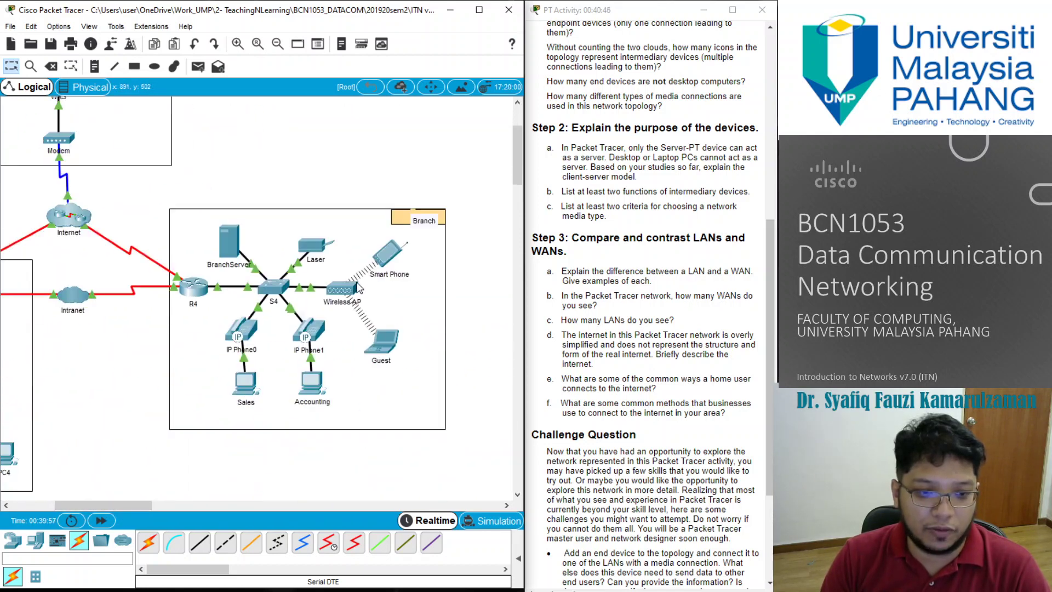
left_click_drag(114, 511, 71, 513)
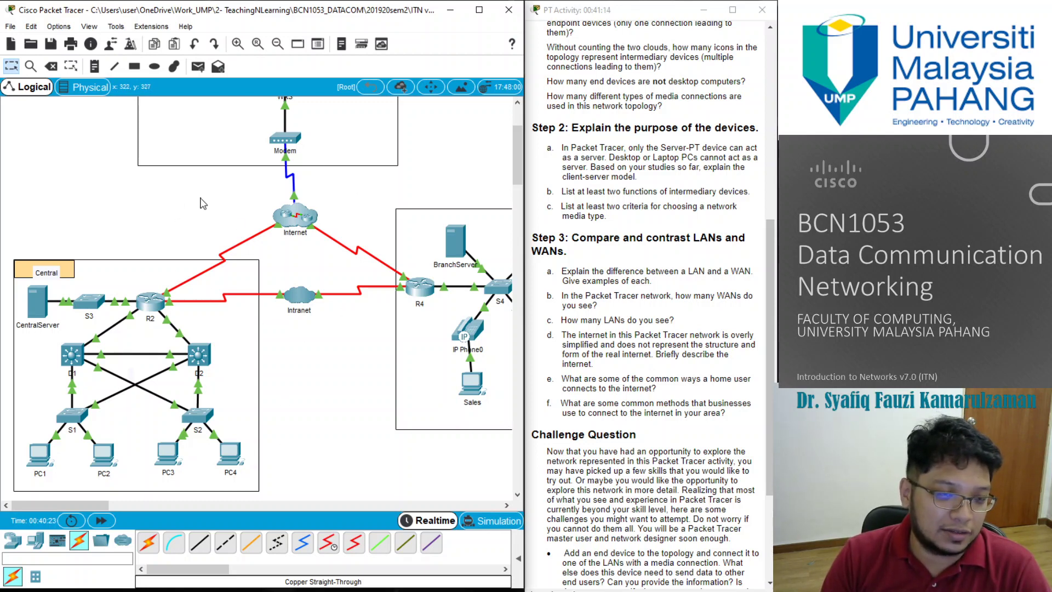
scroll(310, 300, "up", 2)
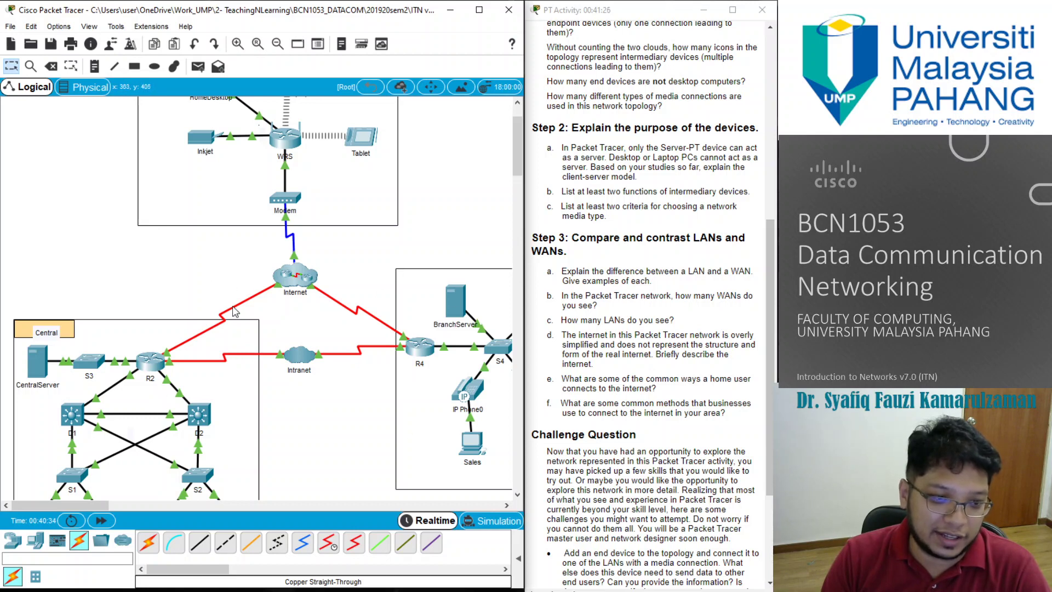
mouse_move(367, 327)
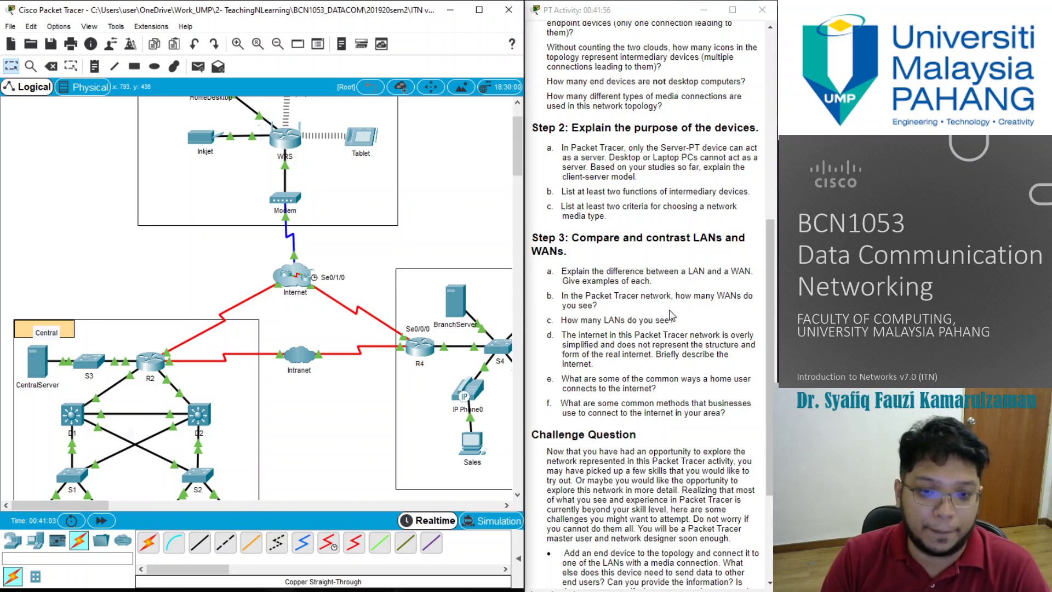
Read the remaining Step 3 questions on home and business internet connections and the Challenge Question tasks
scroll(654, 332, "down", 1)
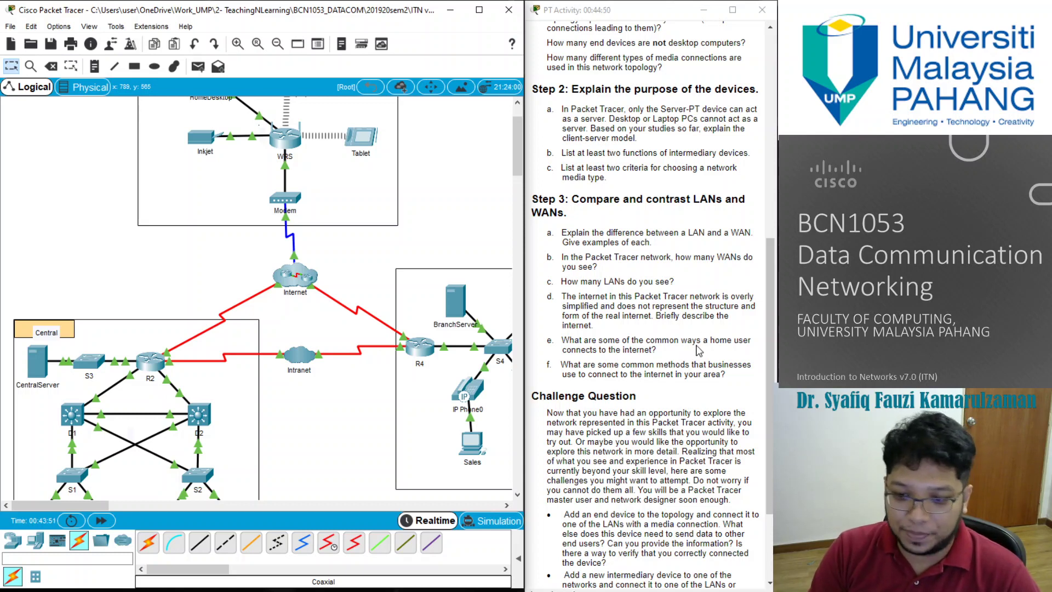
scroll(709, 378, "down", 1)
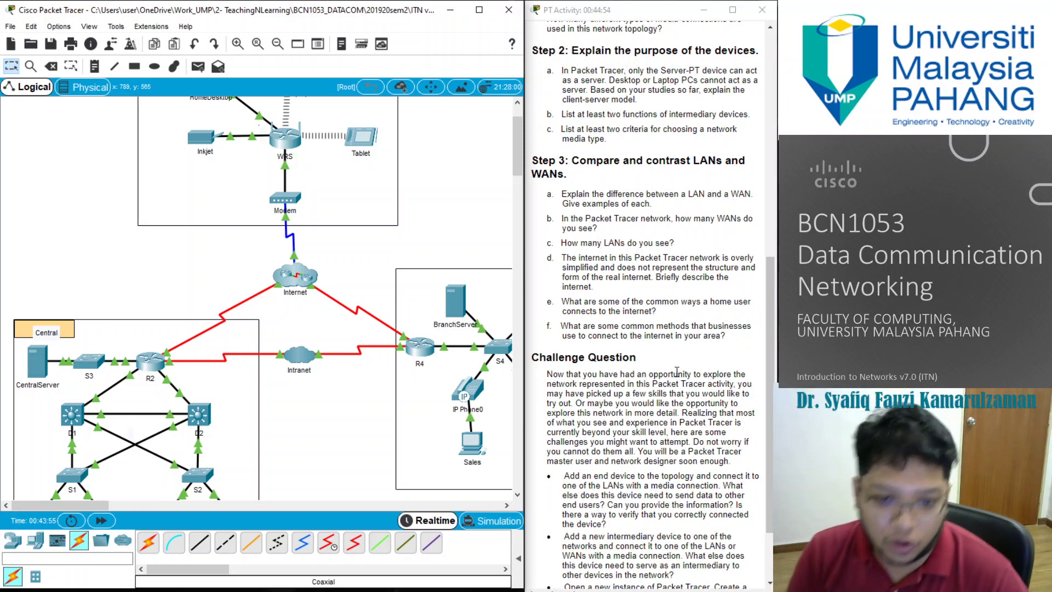
scroll(675, 357, "down", 3)
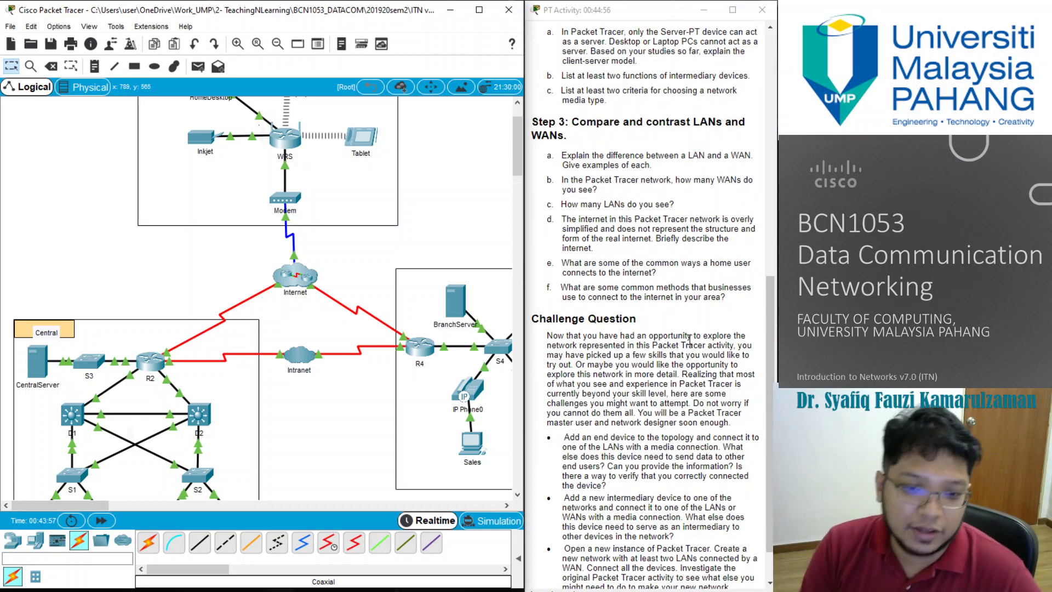